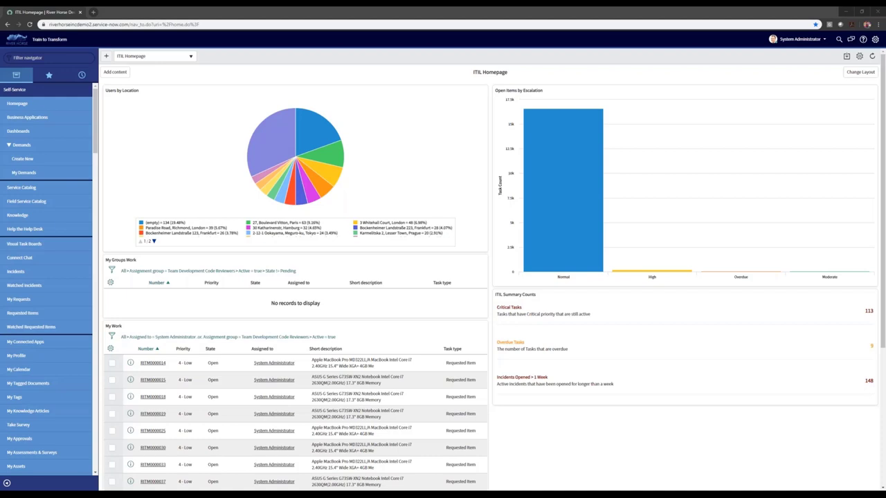
Filter the navigator for "itsm", open ITSM Guided Setup and start its Connectivity category
click(80, 58)
text(Risk)
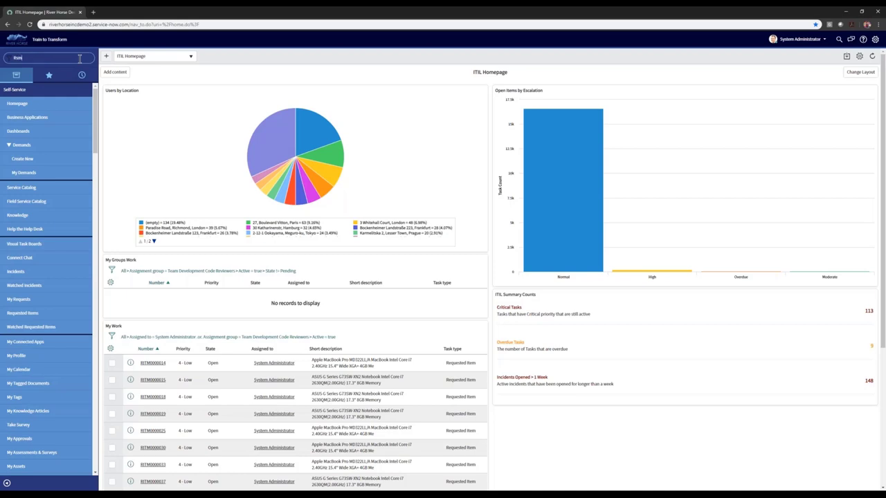
click(28, 103)
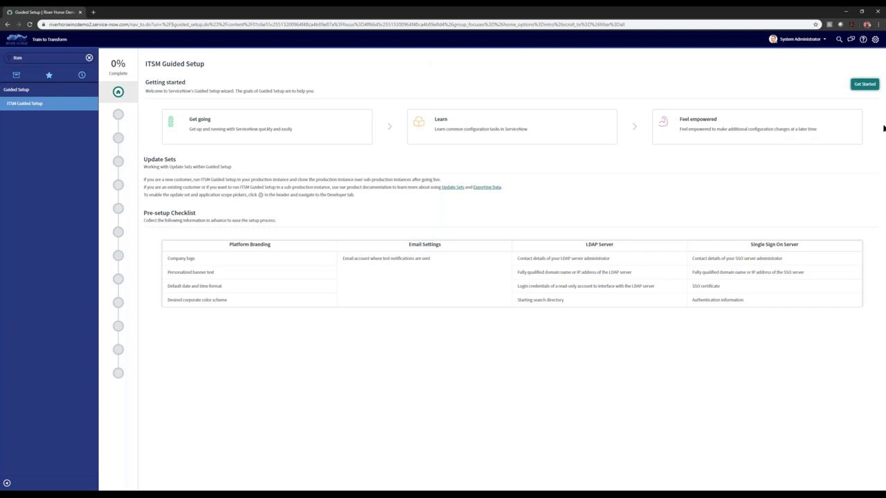
click(864, 84)
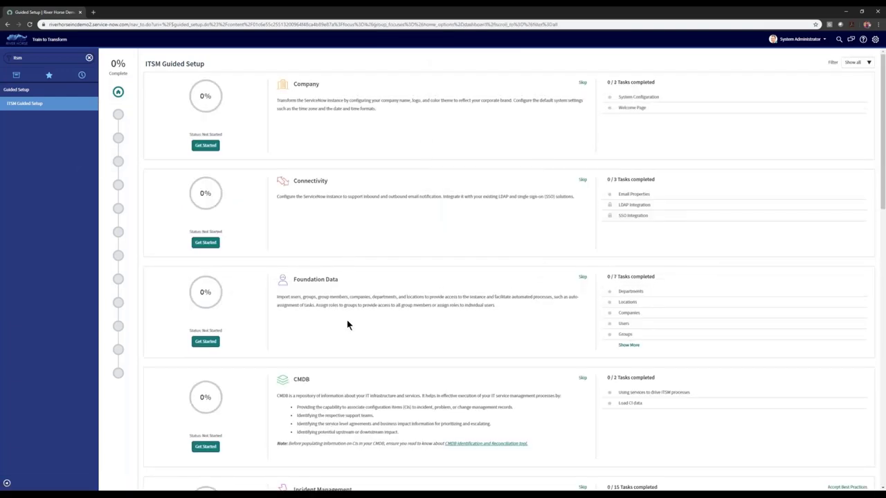
click(205, 242)
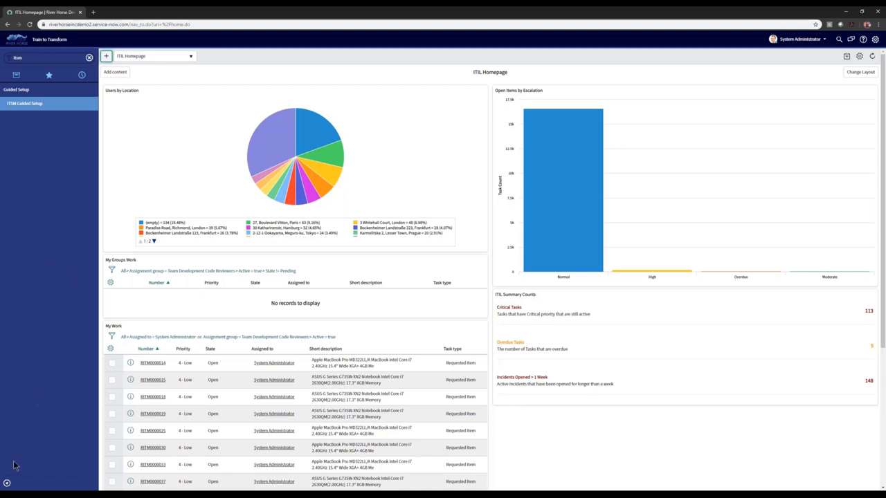
Filter the navigator for "portal" and open the Service Portal home page
click(89, 58)
text(portal)
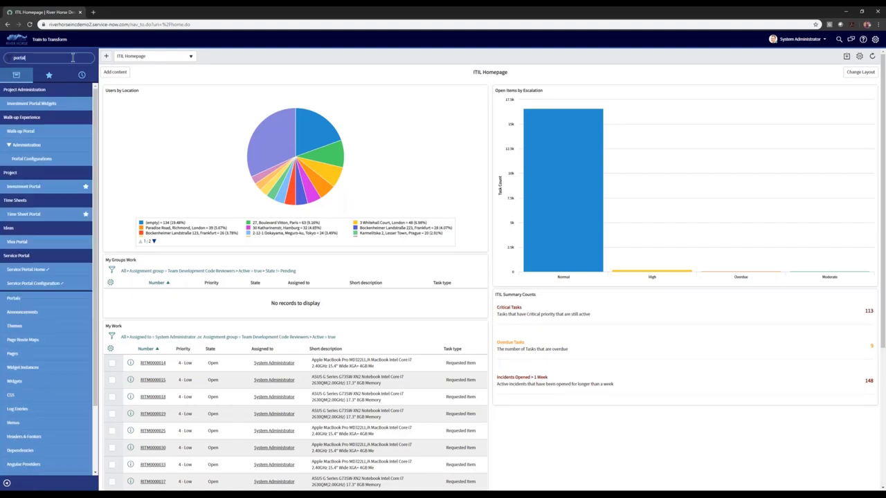
click(24, 312)
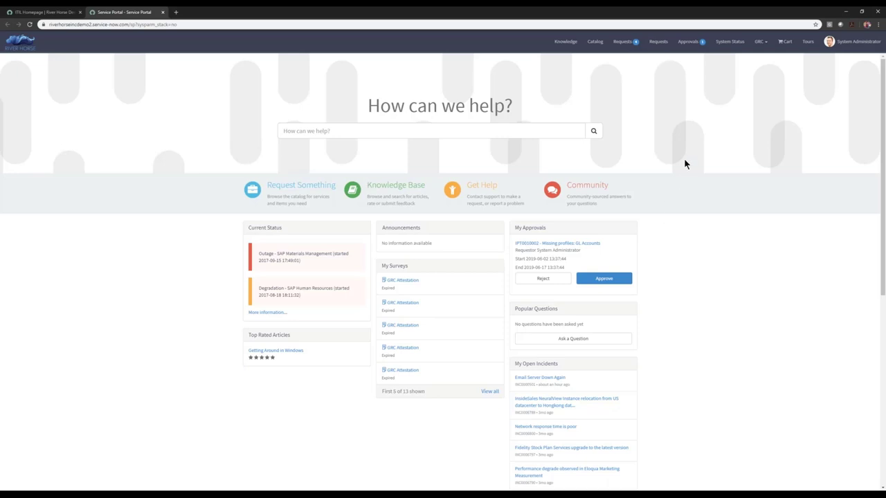
Order one Standard Laptop from the portal's Request Something catalog and complete the checkout
click(254, 191)
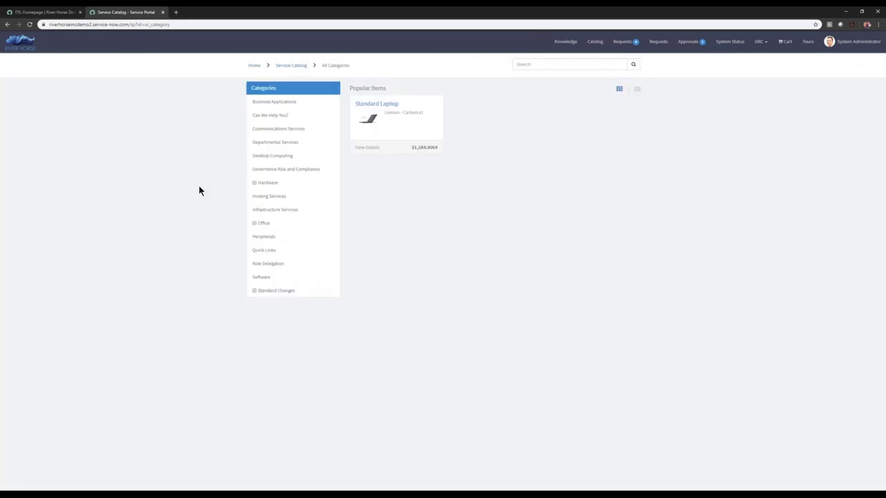
click(416, 119)
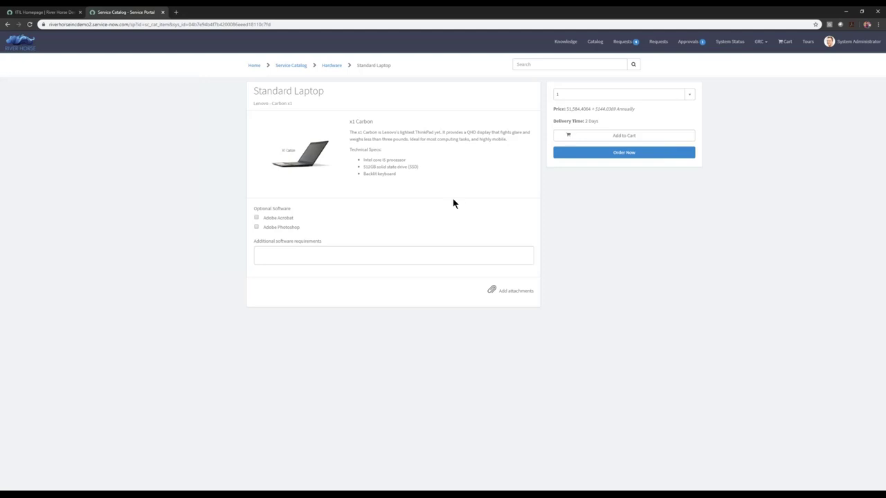
click(615, 152)
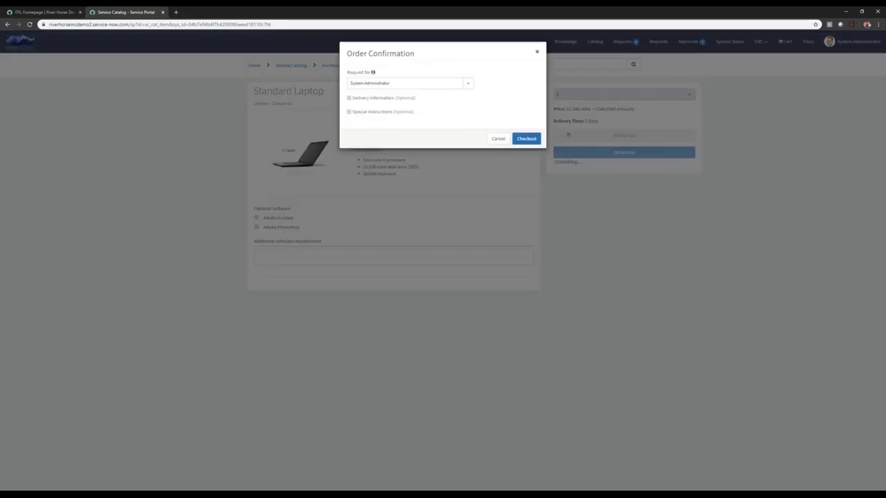
click(539, 140)
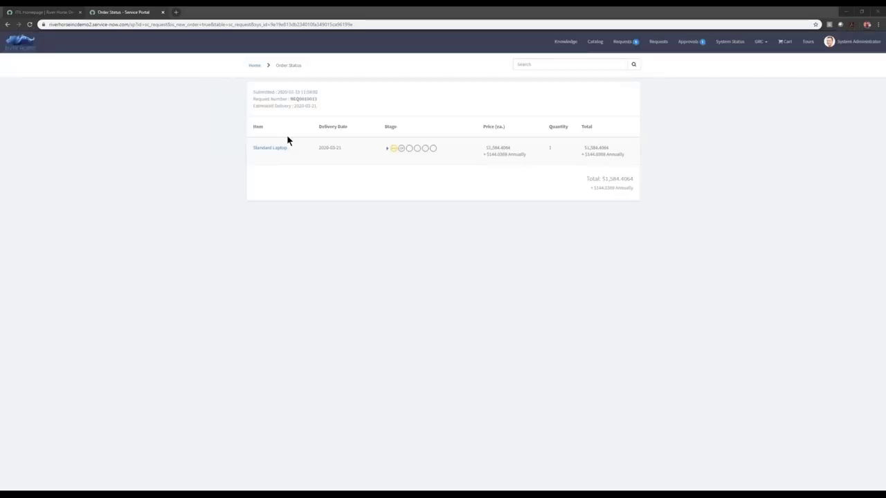
Return to the portal home and open the Create Incident form from the catalog's "Can We Help You?" category
click(255, 65)
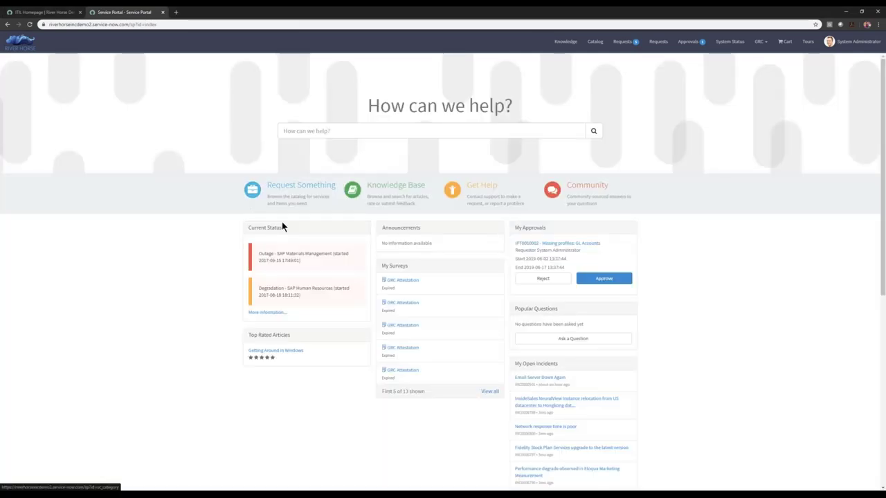
click(315, 189)
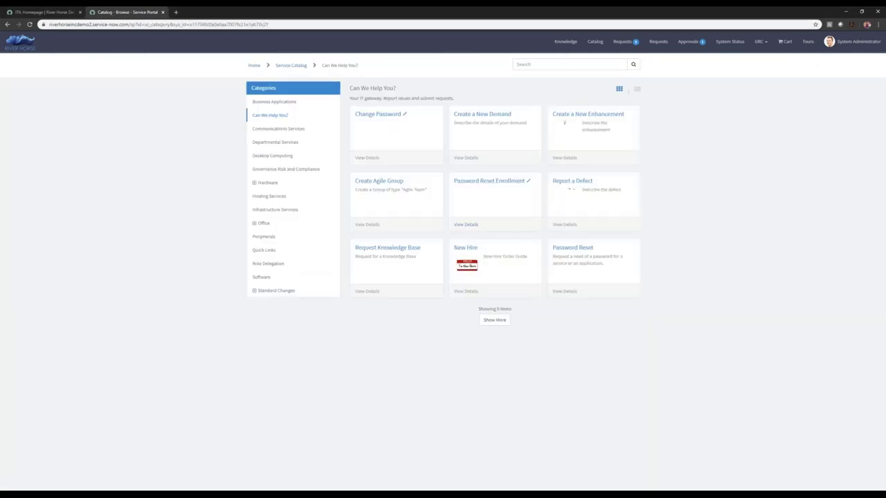
click(499, 324)
click(415, 332)
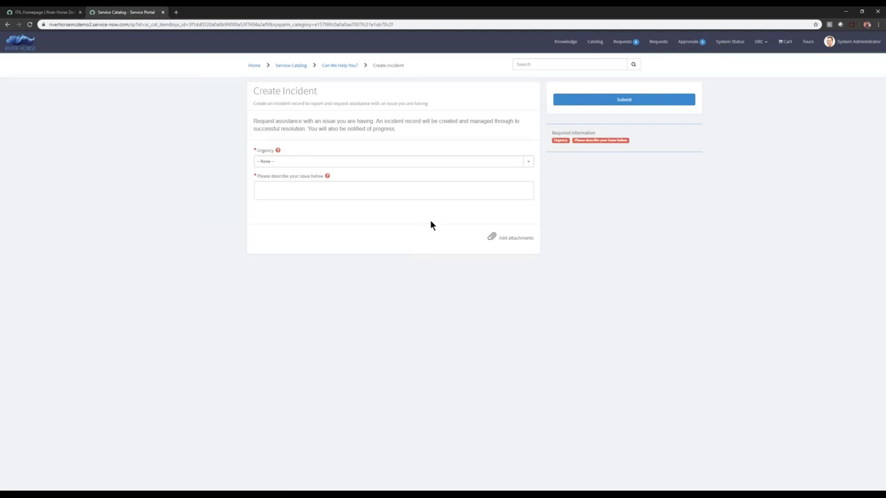
Set the incident's urgency to 1 - High and begin the issue description with "email"
click(305, 161)
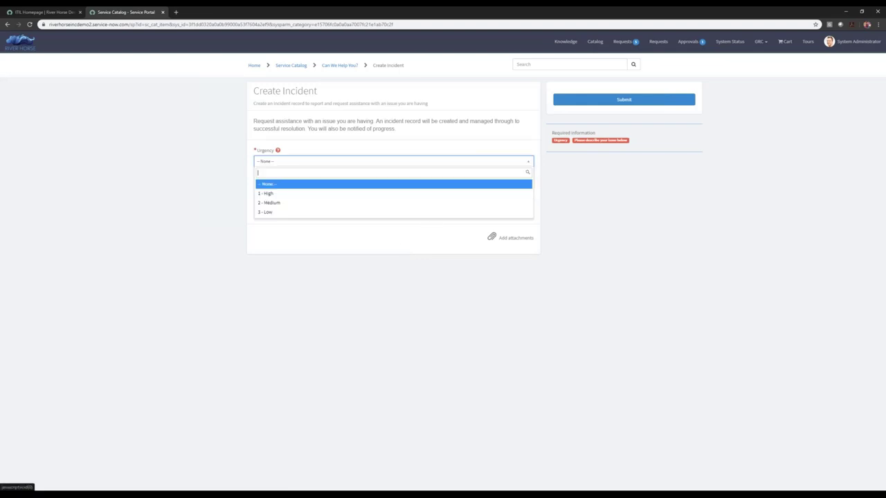
click(298, 194)
click(298, 189)
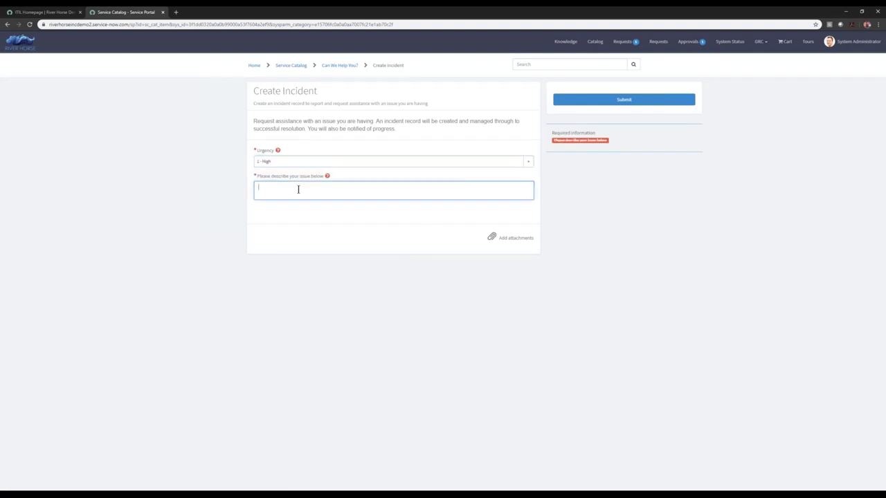
text(email)
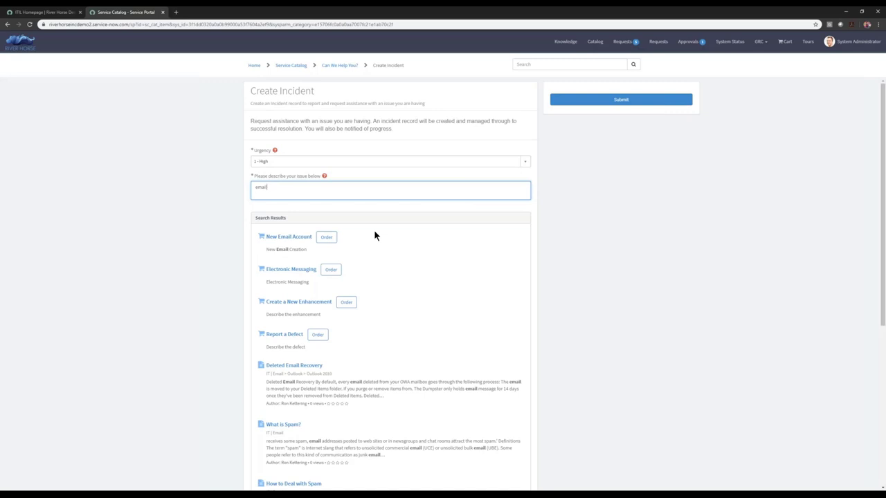
Review the catalog items and knowledge articles suggested below the incident's issue description
scroll(414, 241, down, 1)
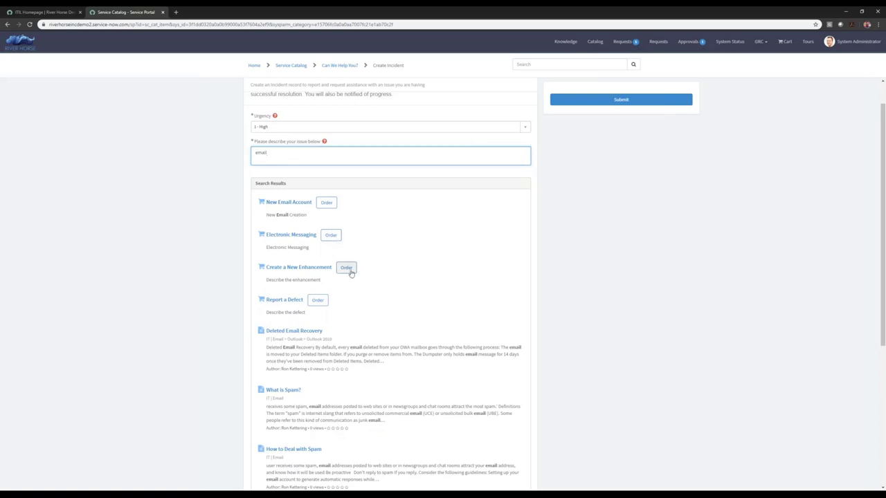
scroll(400, 254, down, 2)
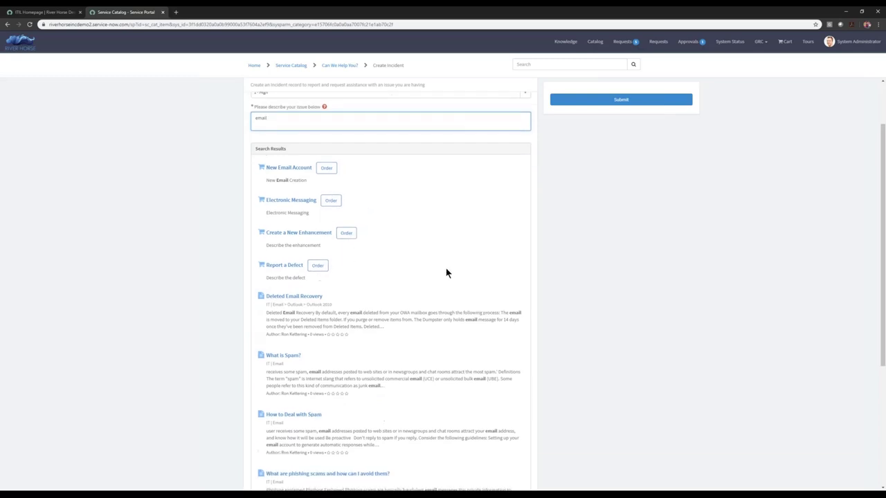
scroll(424, 319, down, 2)
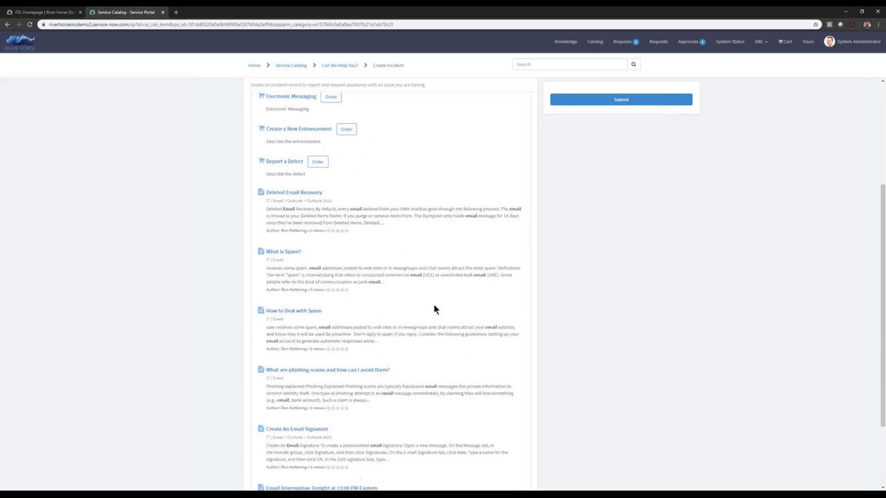
scroll(434, 309, down, 1)
scroll(322, 134, up, 2)
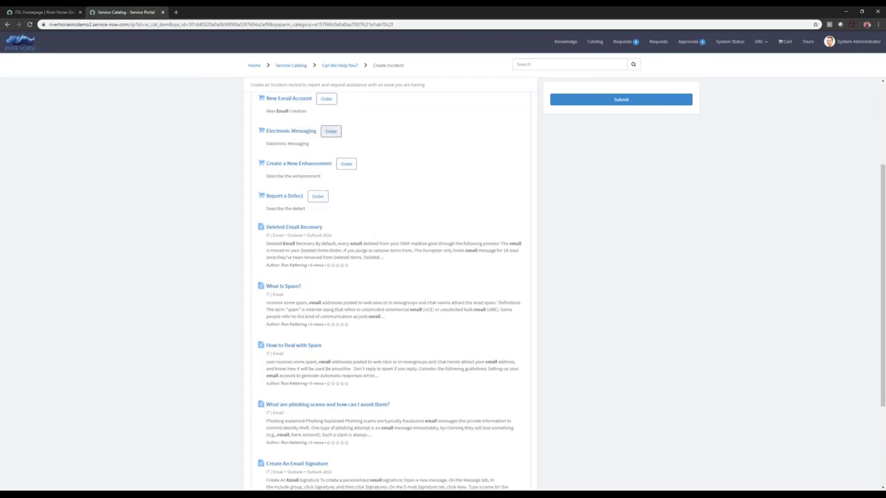
scroll(322, 134, up, 1)
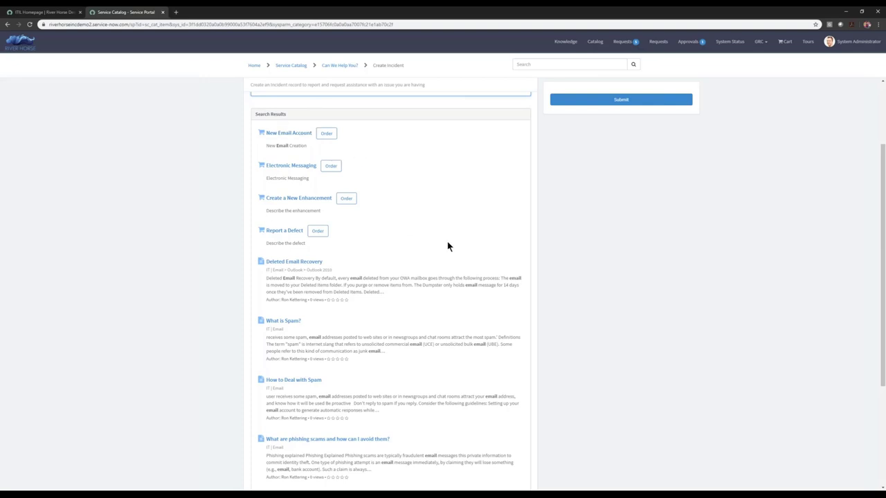
scroll(388, 229, down, 2)
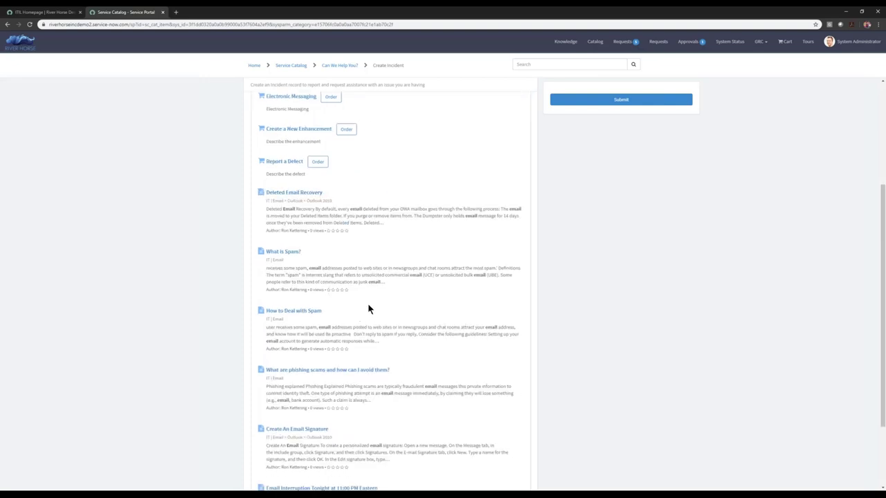
scroll(367, 309, down, 2)
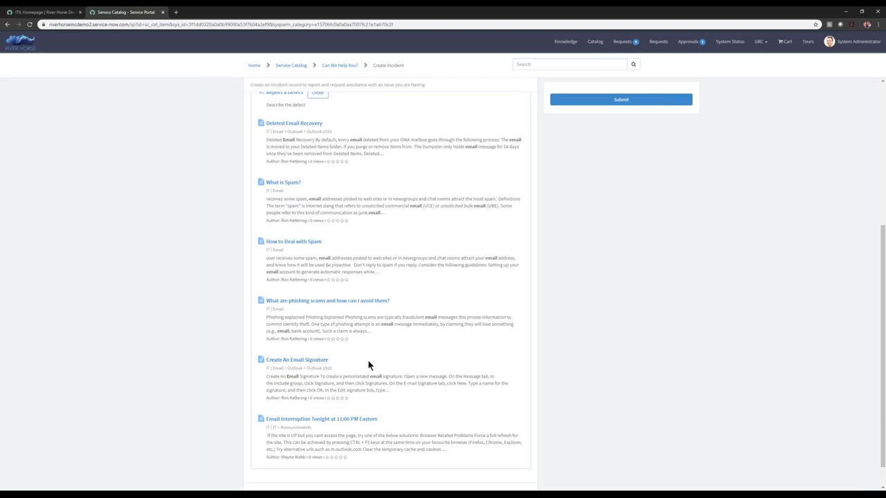
scroll(384, 354, up, 7)
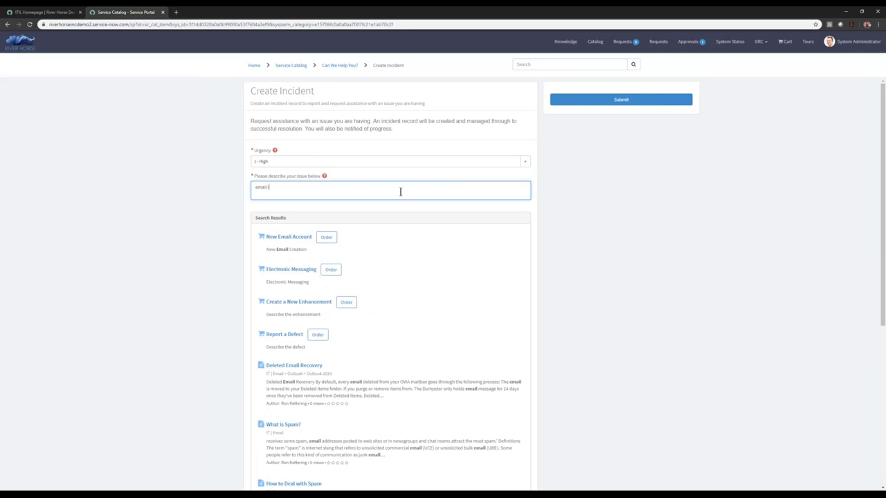
Complete the issue description as "email is down" and submit the incident, closing the portal page when finished
text(own)
click(630, 101)
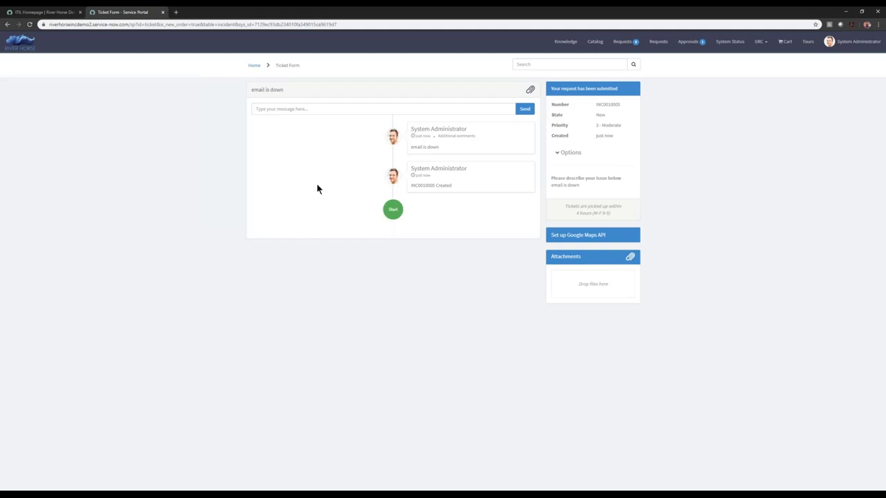
click(163, 12)
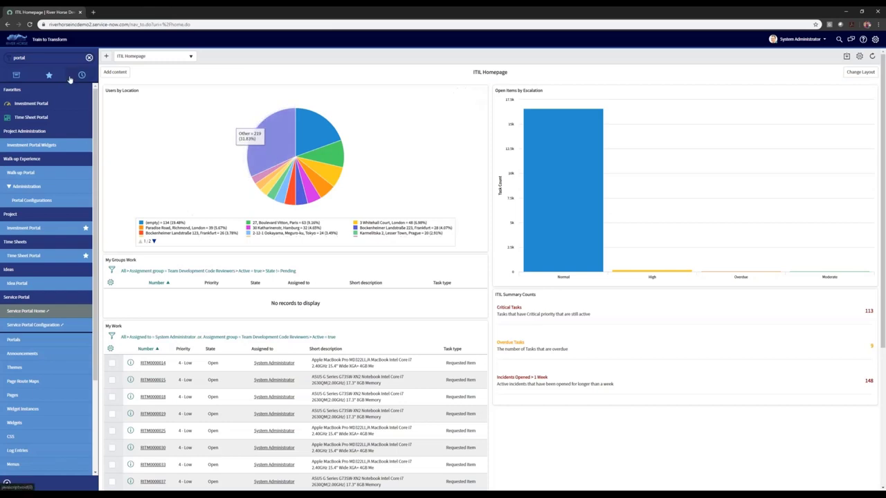
Clear the navigator filter and impersonate the first user listed under Recent Impersonations
click(88, 57)
click(803, 40)
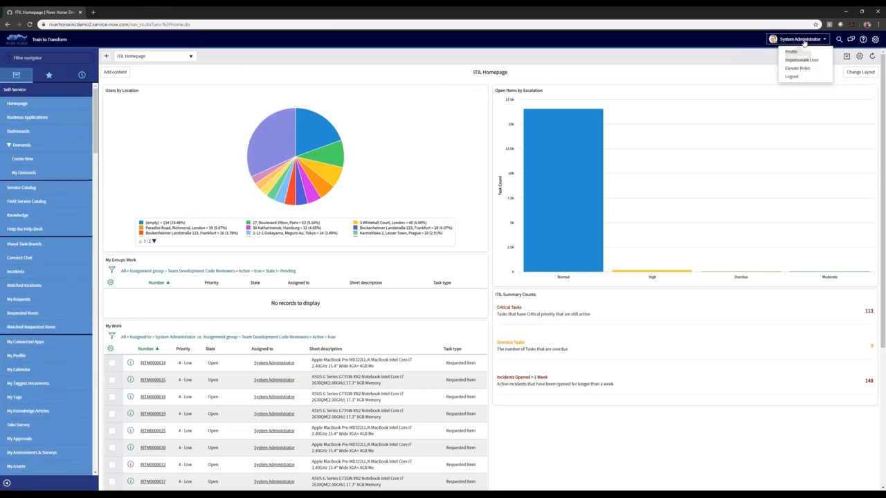
click(800, 59)
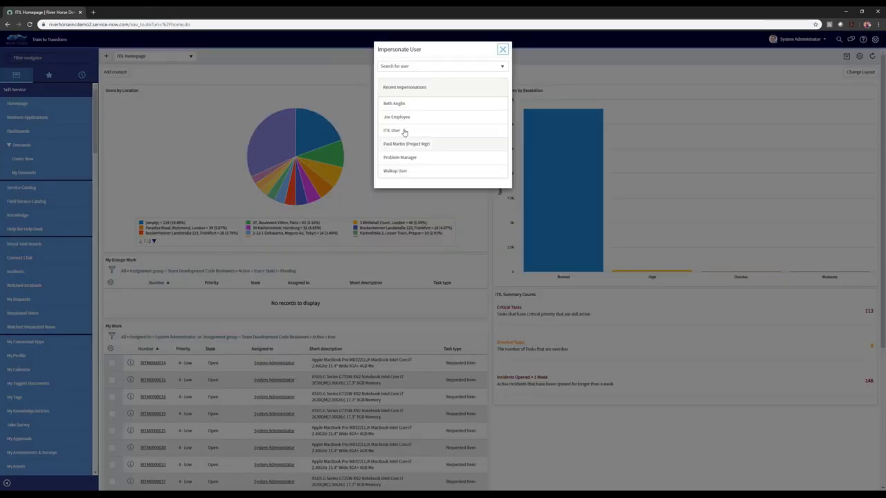
click(404, 105)
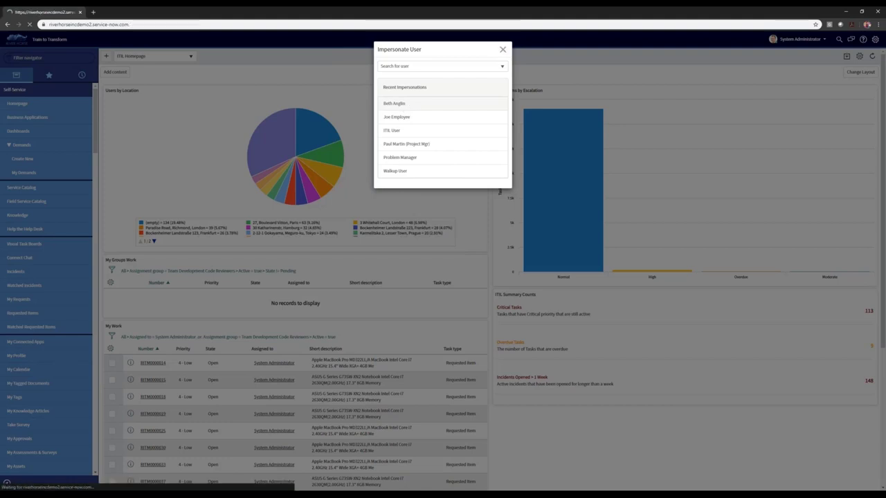
Filter the navigator for "agent" and open Agent Workspace Home
click(64, 58)
text(agent)
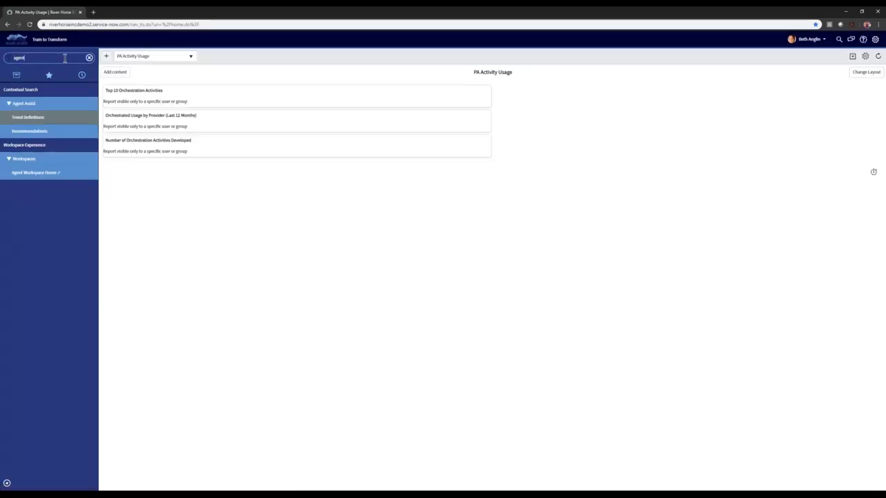
click(35, 173)
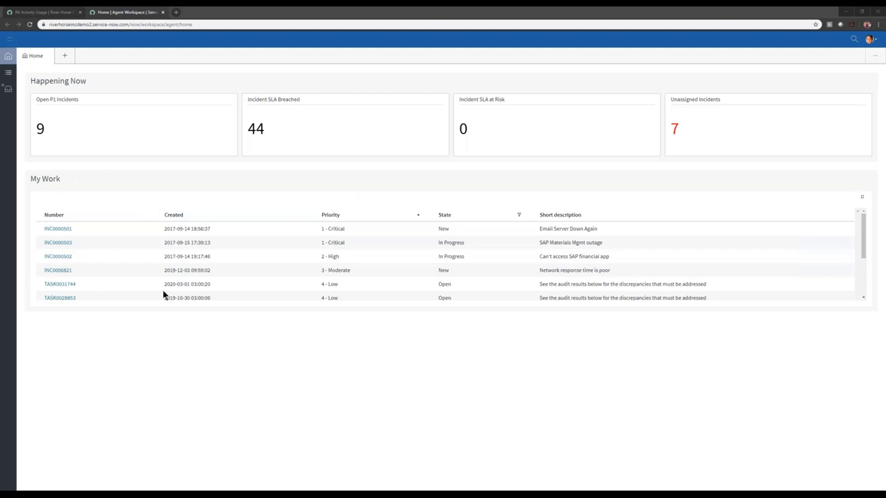
Show the My Work list of tasks and open the critical incident "Email Server Down Again"
click(8, 72)
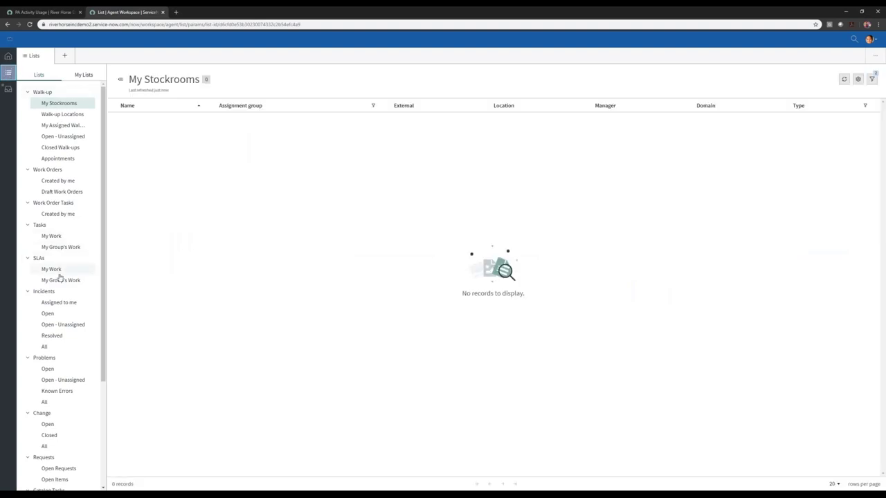
click(54, 237)
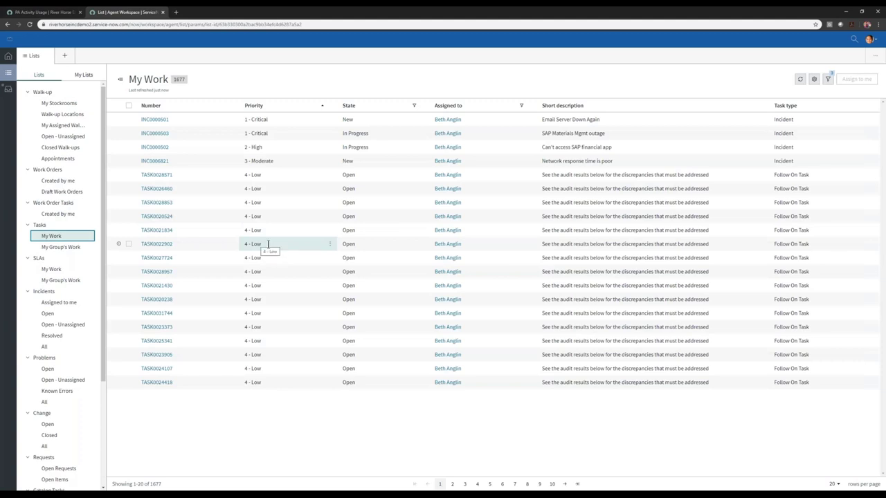
click(158, 120)
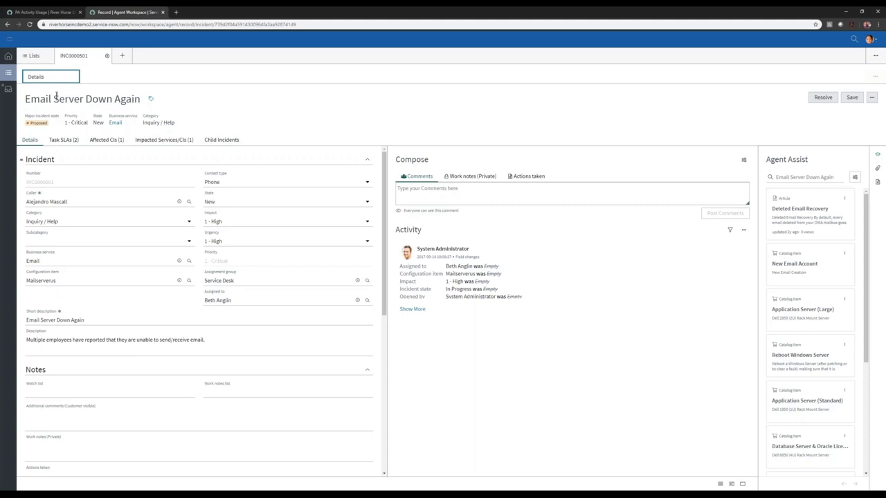
Open the "SAP Materials Mgmt outage" incident from the task list, closing the record and Agent Workspace when finished
click(7, 72)
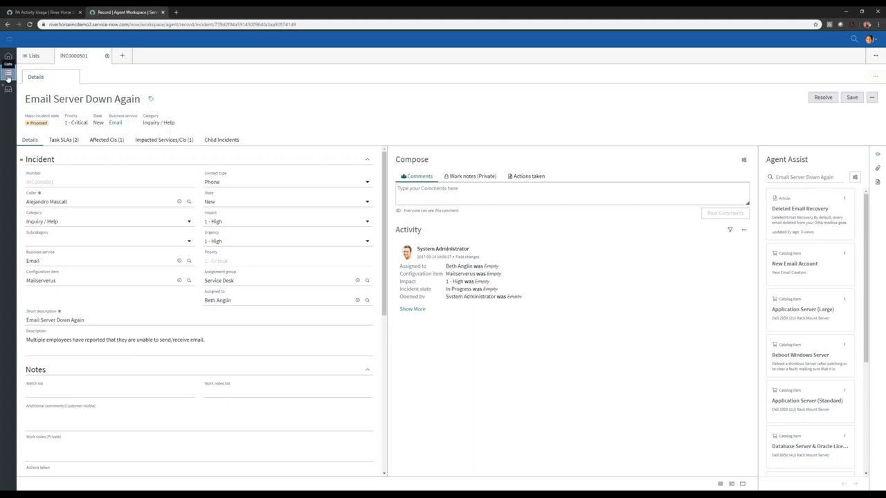
click(24, 57)
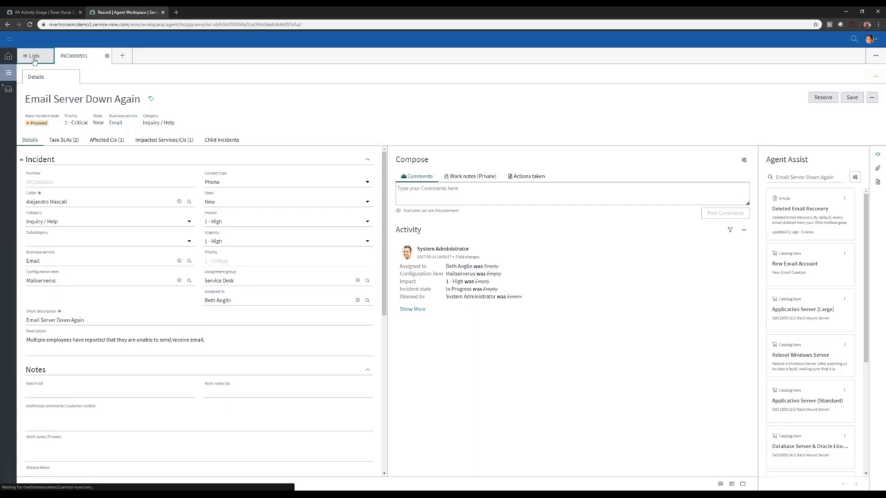
click(155, 133)
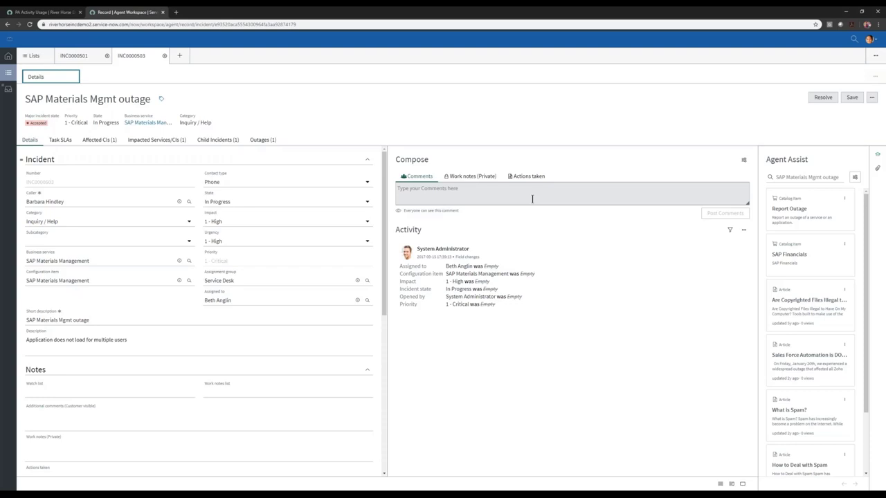
click(533, 199)
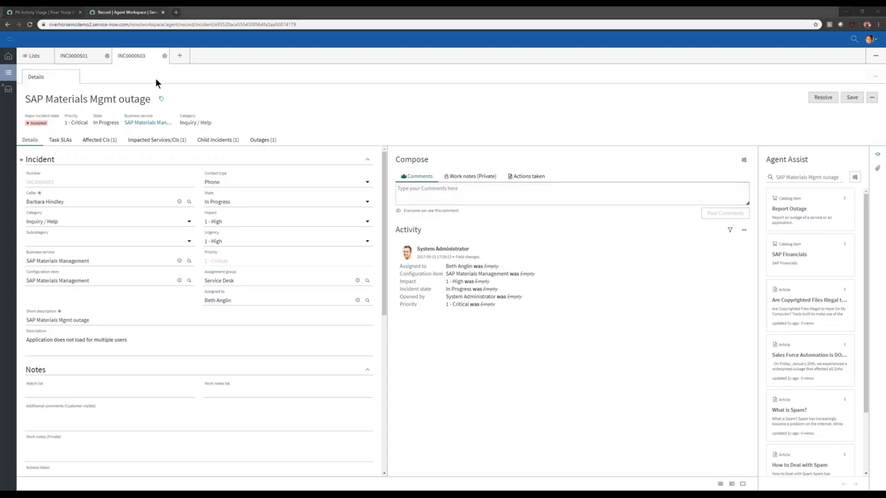
click(164, 59)
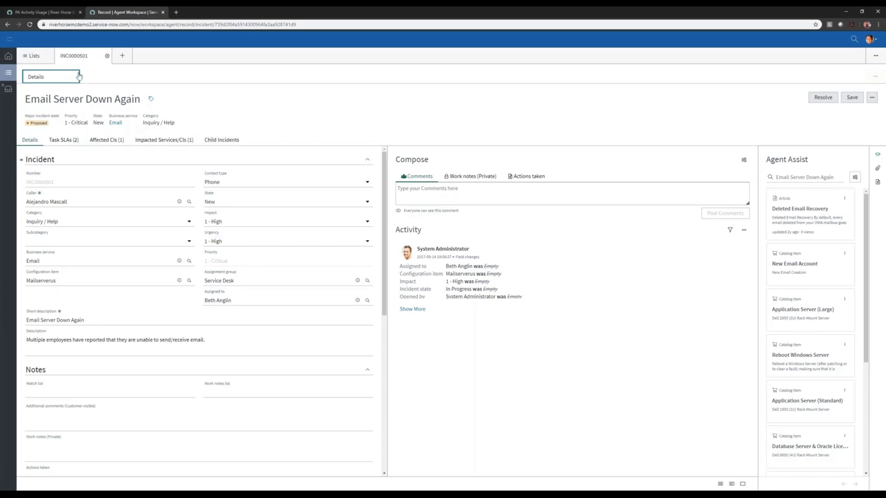
key(ctrl+w)
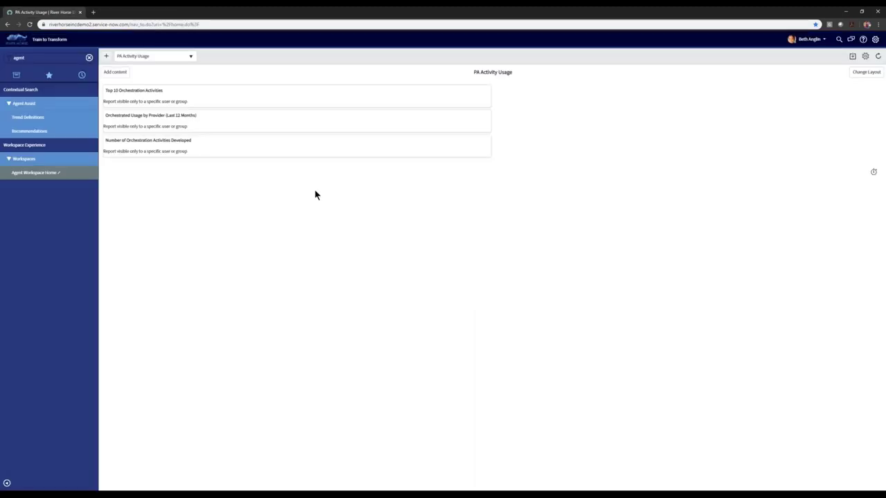
Filter the navigator for "my work" and open the Service Desk My Work list
click(16, 75)
click(46, 58)
text(m)
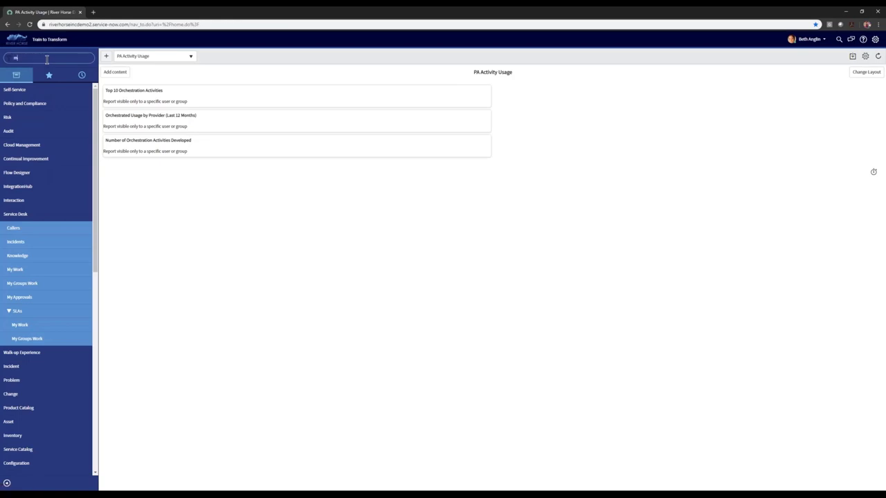
text(y work)
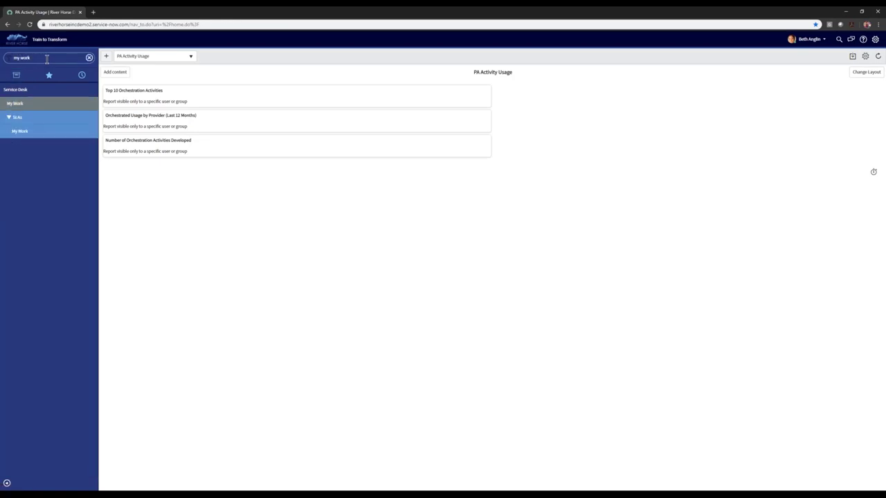
click(15, 104)
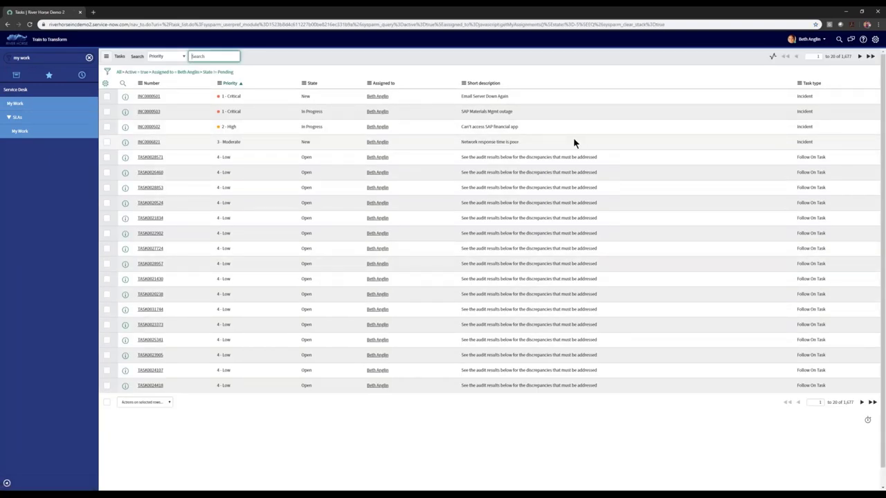
Impersonate the ITIL User account
click(806, 39)
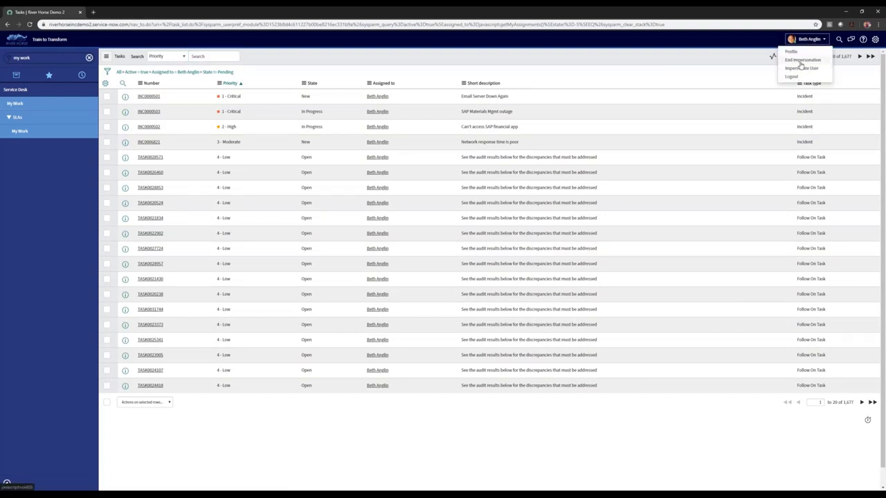
click(800, 68)
click(406, 146)
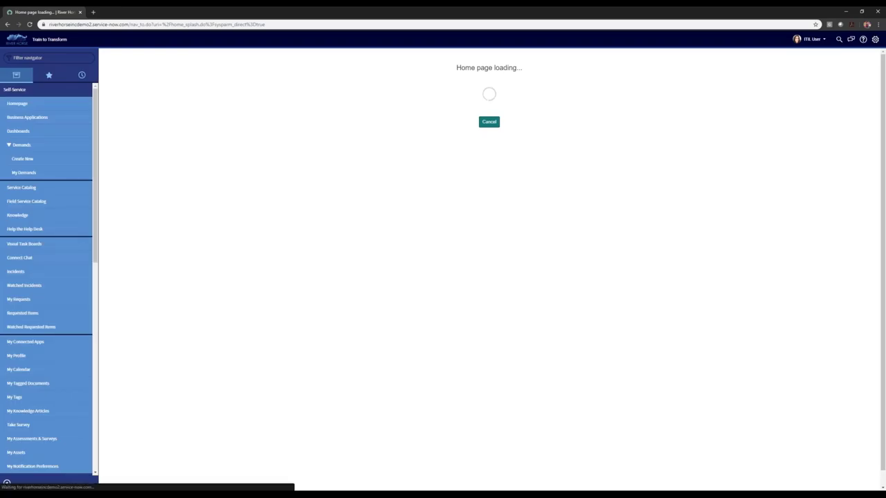
Open ITIL User's My Work list and show it as a Visual Task Board organized by State
click(58, 59)
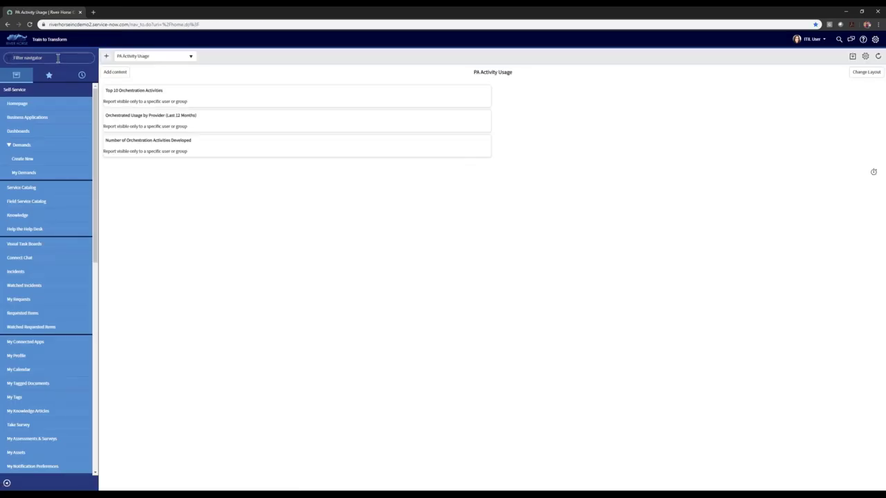
text(my work)
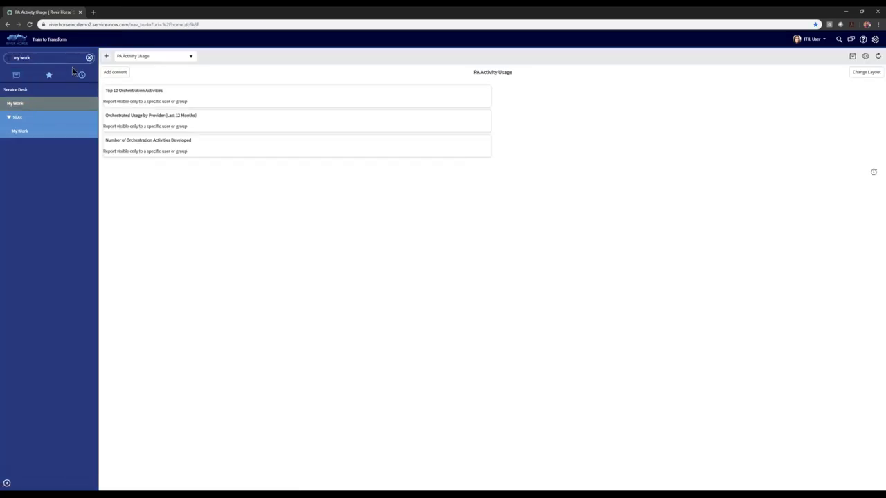
click(31, 105)
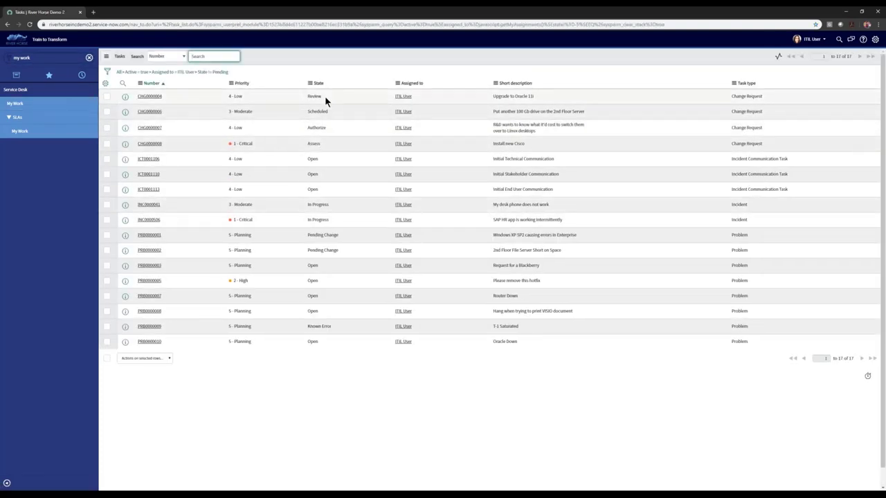
click(311, 83)
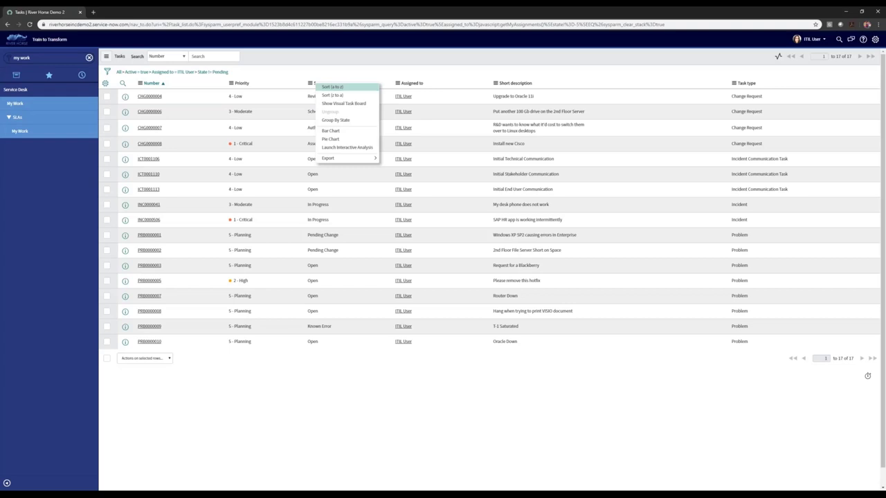
click(337, 104)
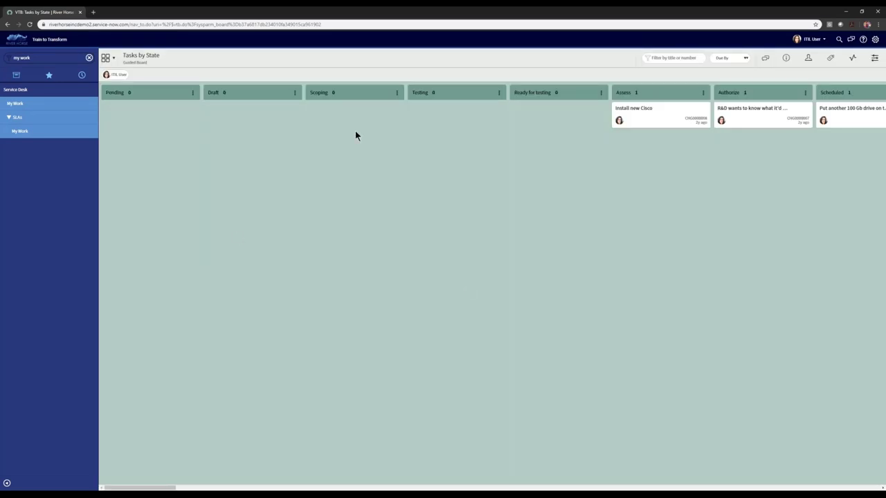
Try to move the "Install new Cisco" card from Assess to Authorize and assign ITIL User to it
drag(643, 116, 754, 162)
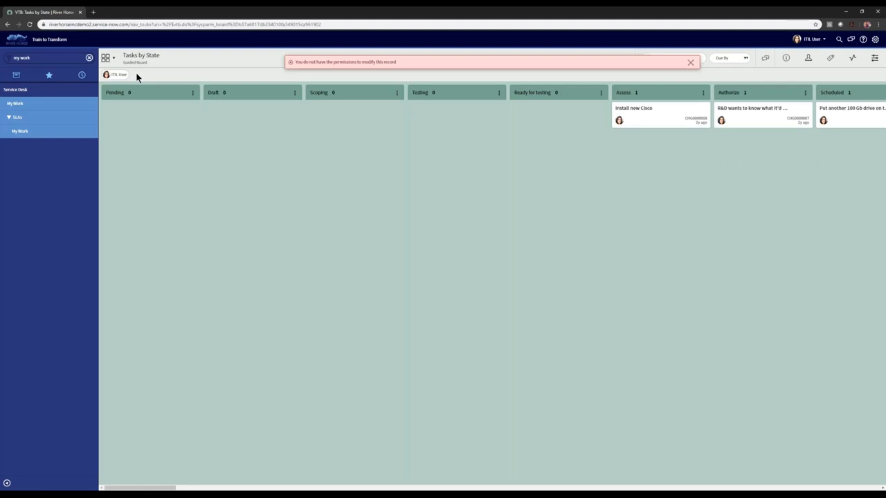
drag(115, 74, 661, 121)
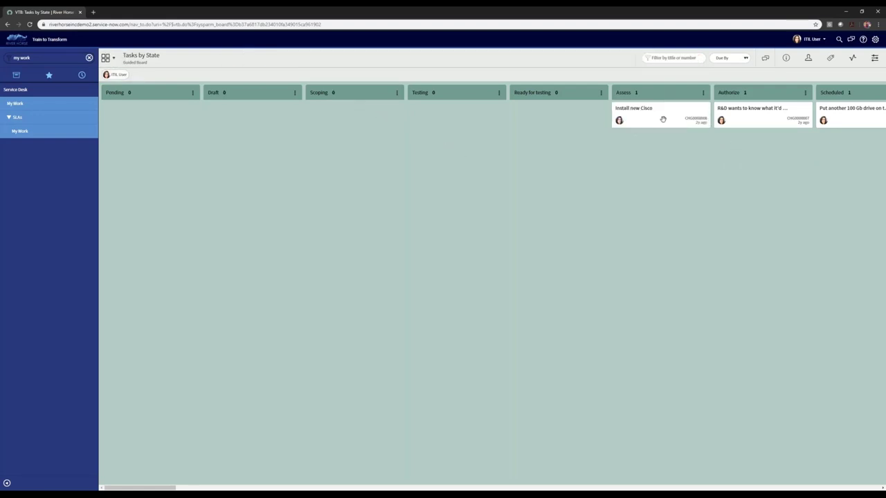
Examine the details of the "Install new Cisco" change card and return to the board
click(661, 119)
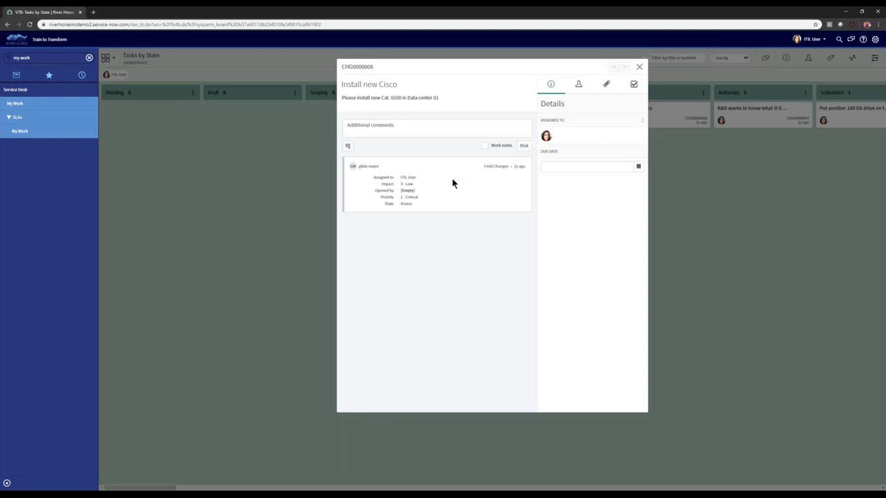
click(638, 67)
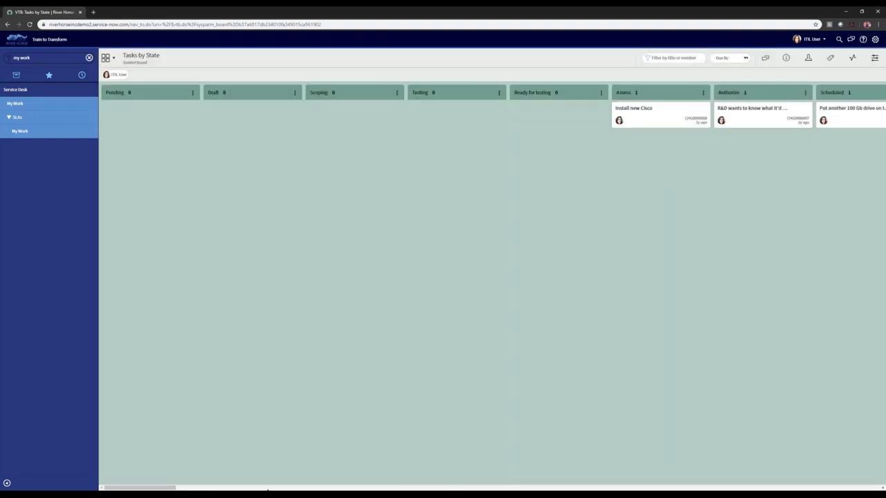
mouse_move(140, 488)
mouse_down()
mouse_move(186, 488)
mouse_move(140, 487)
mouse_up()
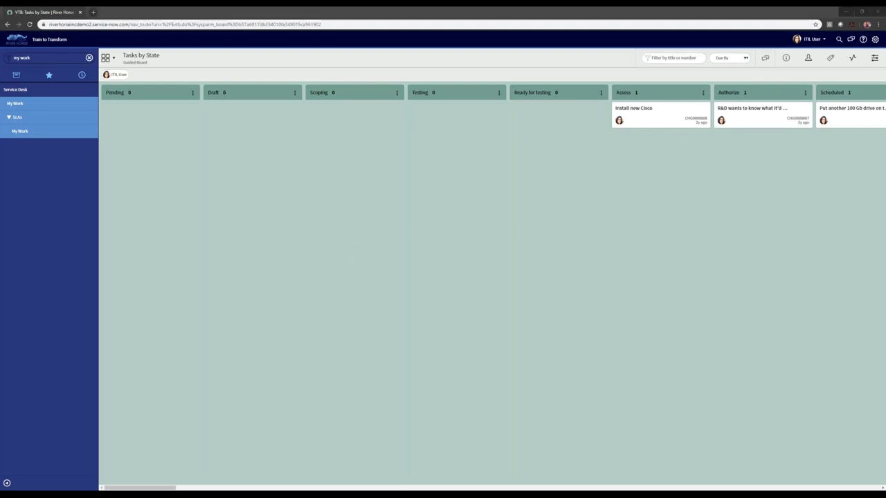
Clear the navigator filter and impersonate the Problem Manager account
click(88, 58)
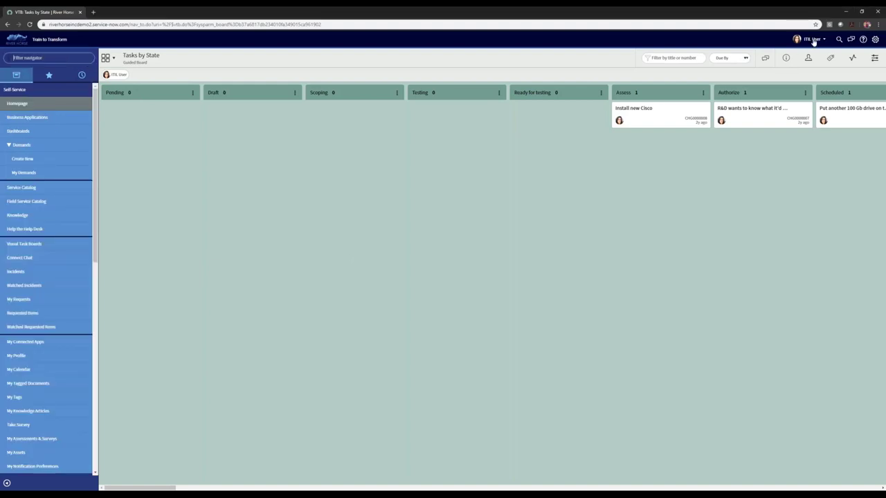
click(810, 40)
click(801, 68)
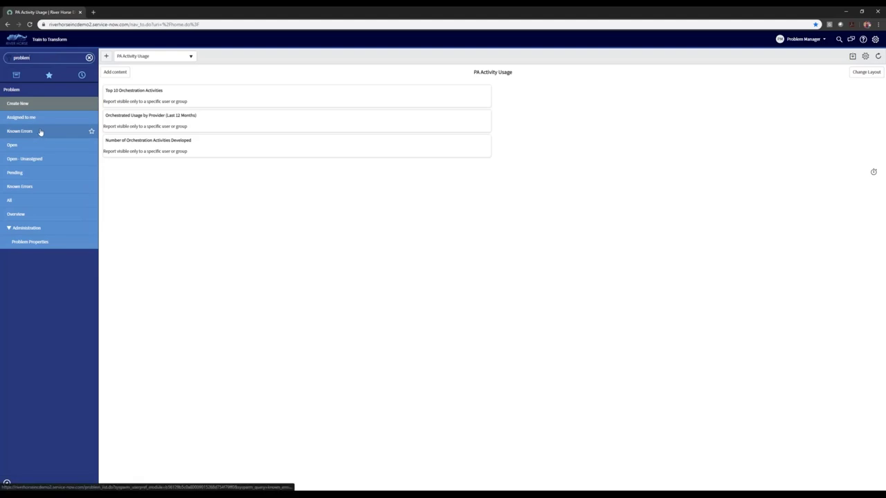
List all problems and open the "Email down" problem, showing its related incidents
click(18, 199)
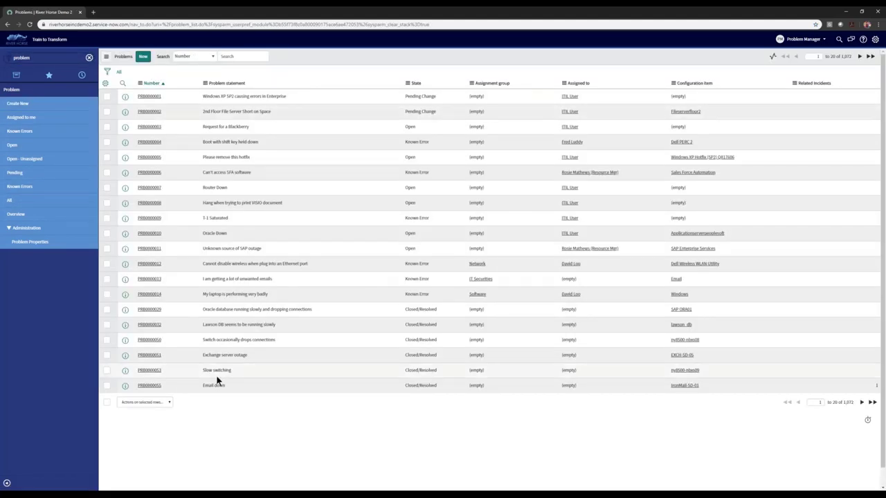
click(150, 387)
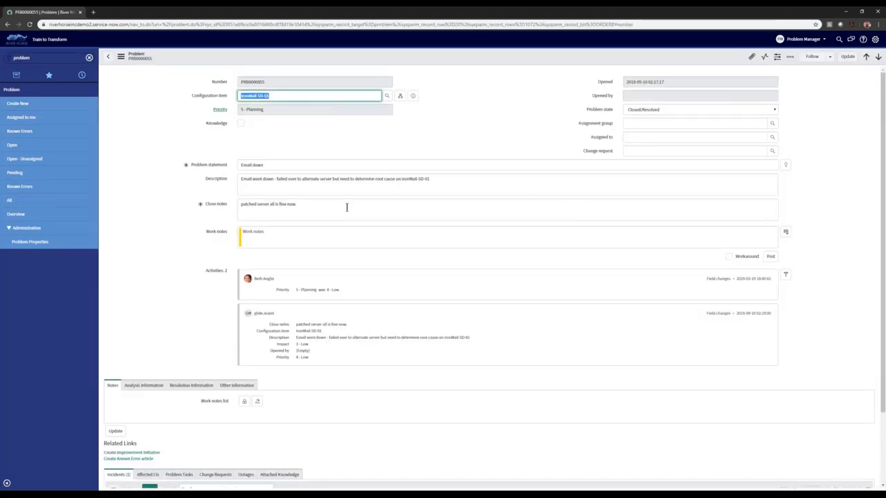
scroll(367, 202, down, 2)
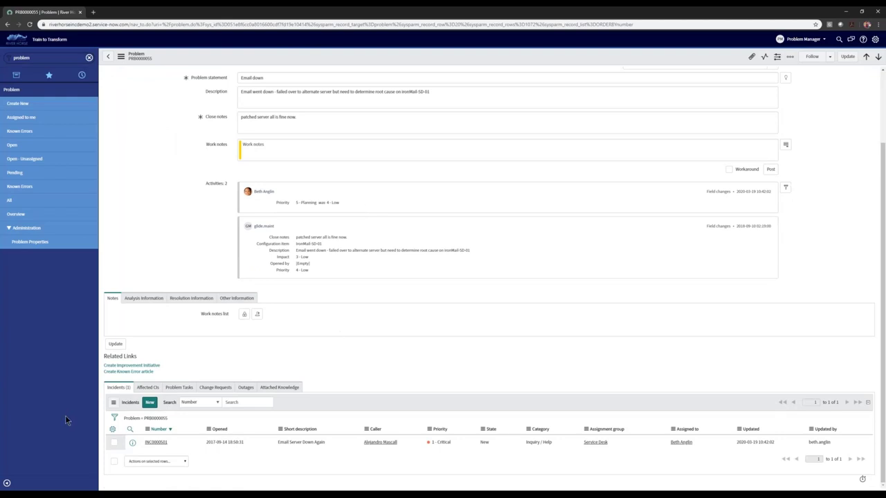
View the blank form for a new incident related to the problem and return without submitting it
click(149, 402)
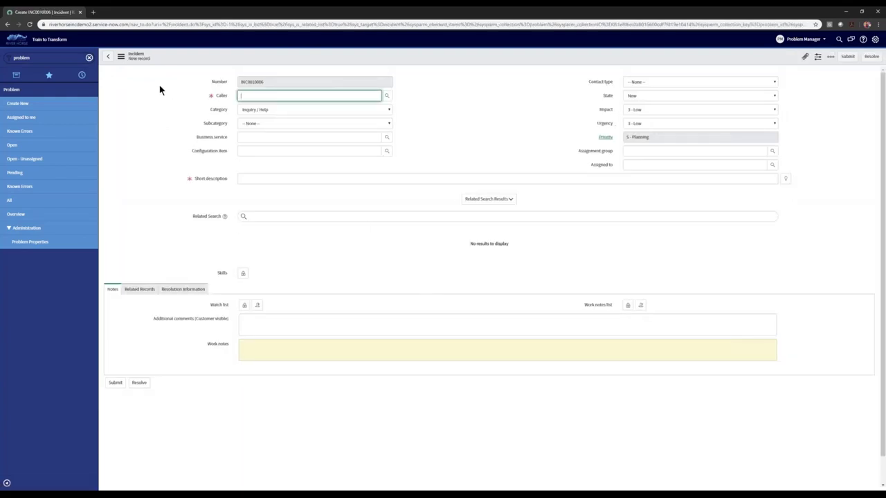
click(108, 56)
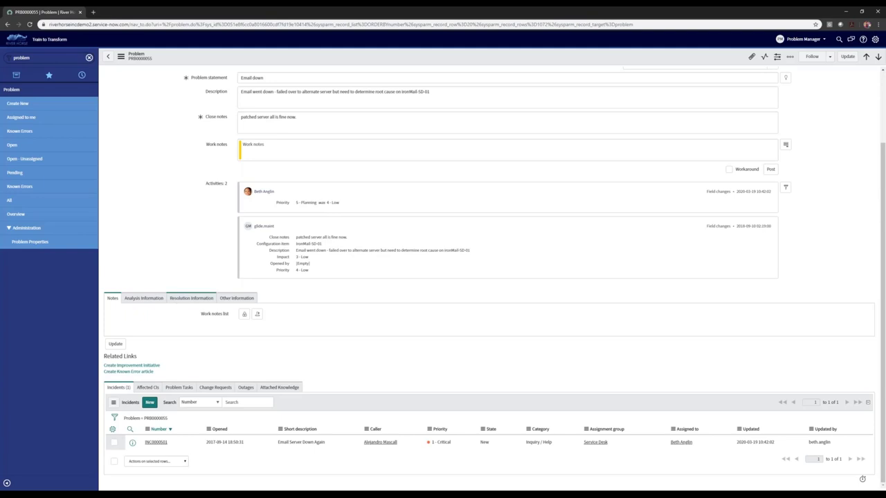
Save "here is a known error" as the problem's workaround in its analysis information and start a Known Error article from the problem
click(186, 299)
click(144, 299)
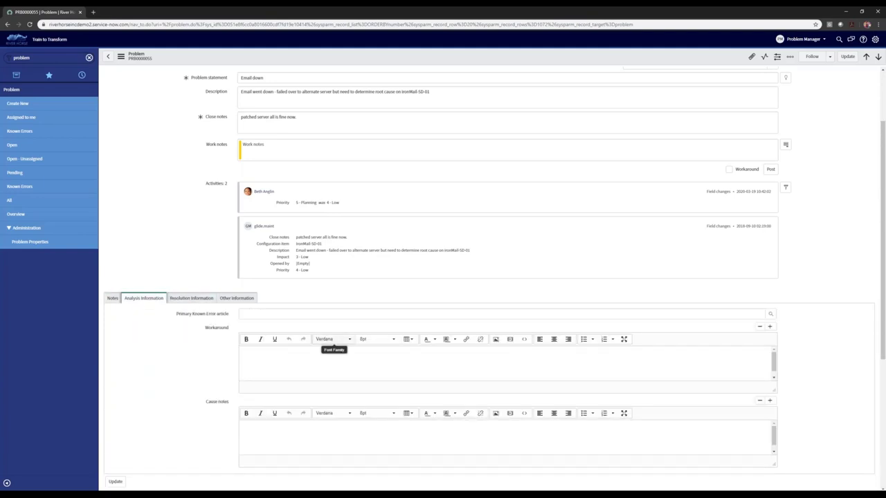
click(334, 361)
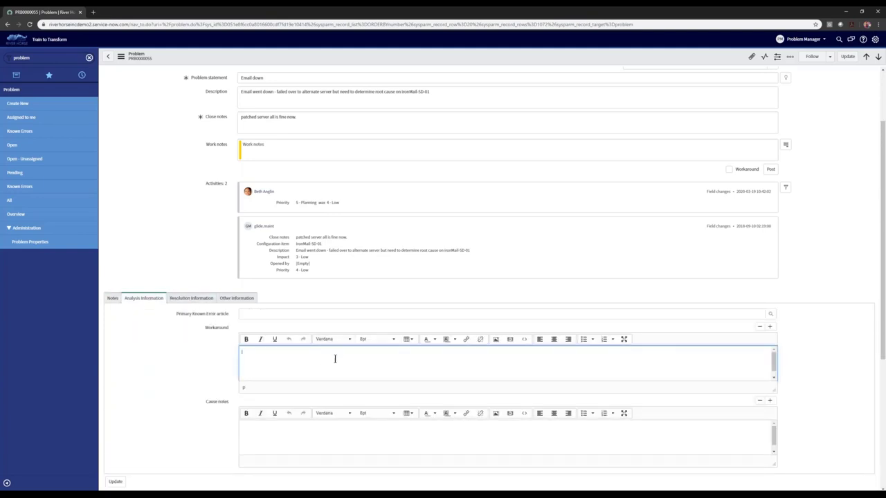
scroll(320, 353, down, 3)
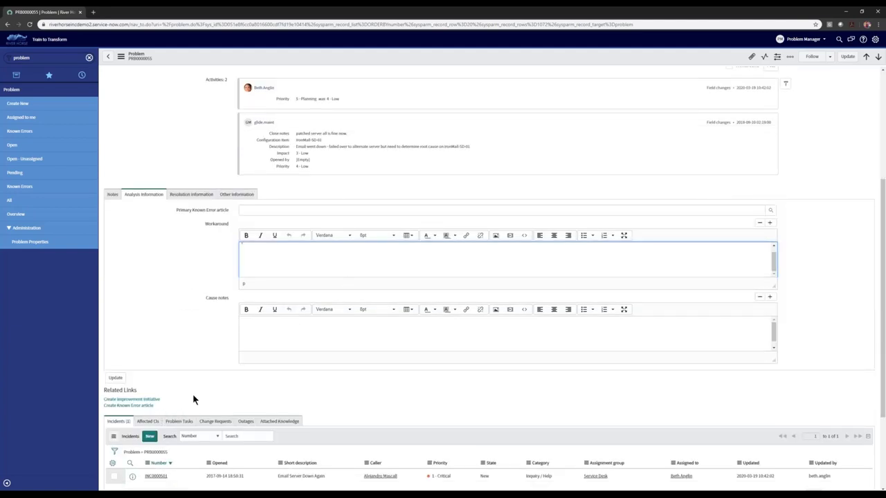
text(is a known error)
right_click(359, 54)
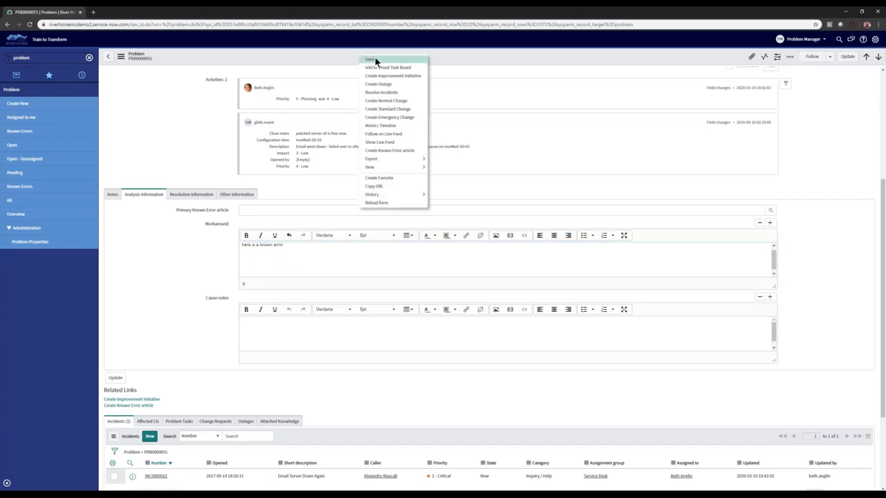
click(374, 61)
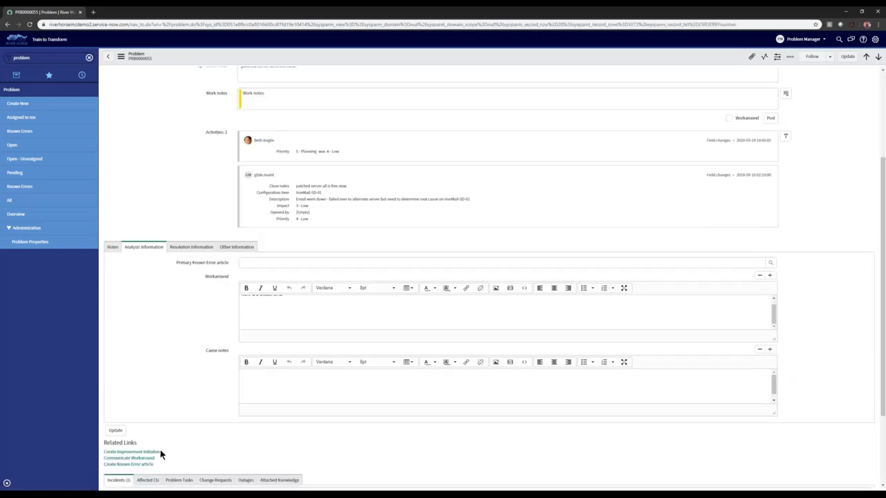
click(138, 467)
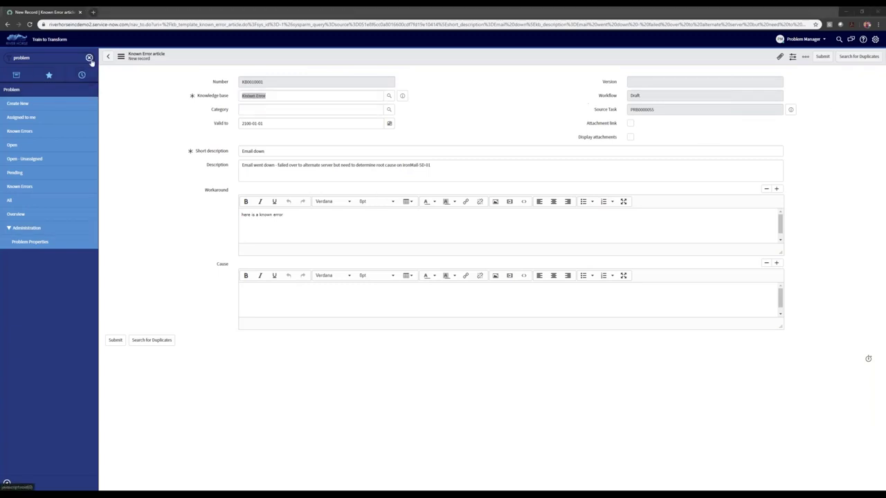
End the Problem Manager impersonation and start a new change request of type Normal
click(801, 40)
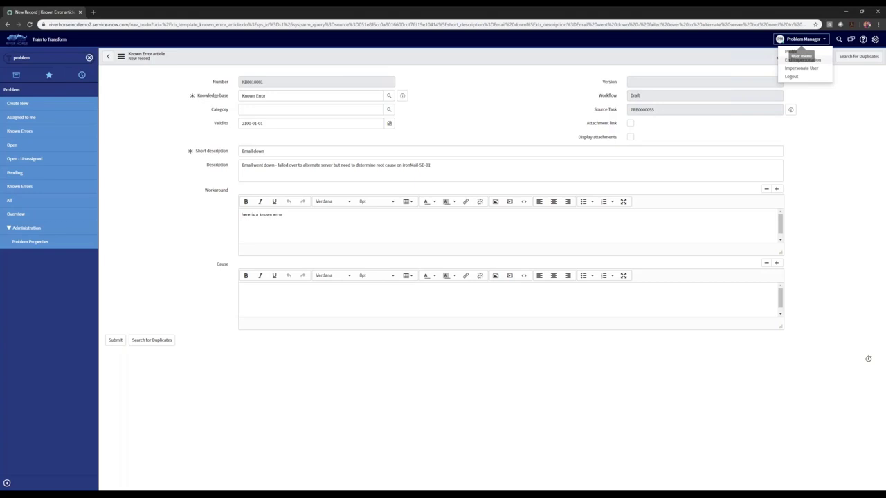
click(802, 59)
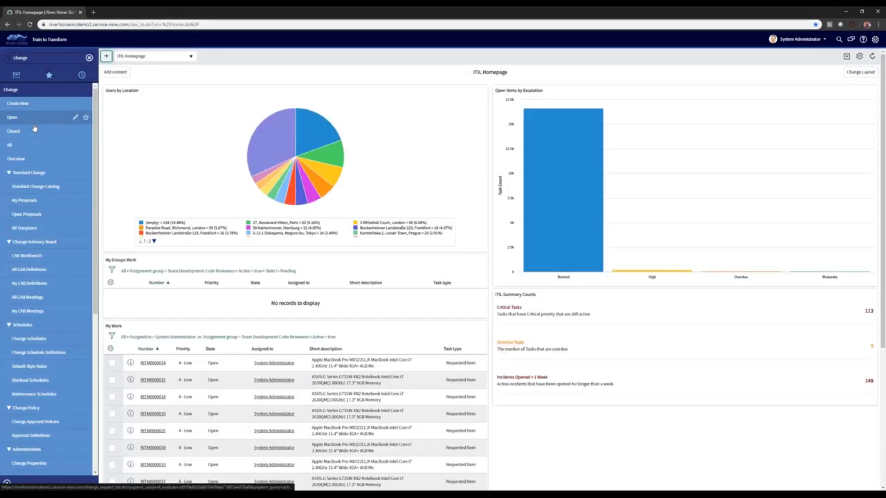
click(15, 104)
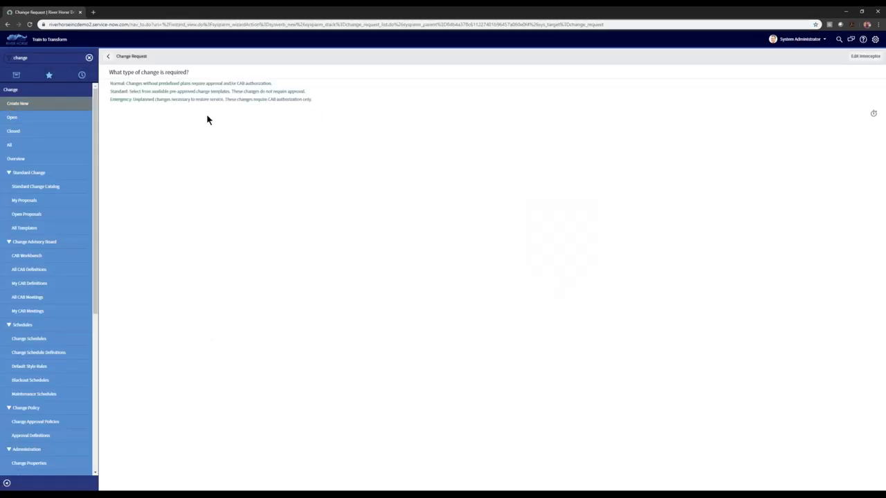
click(153, 84)
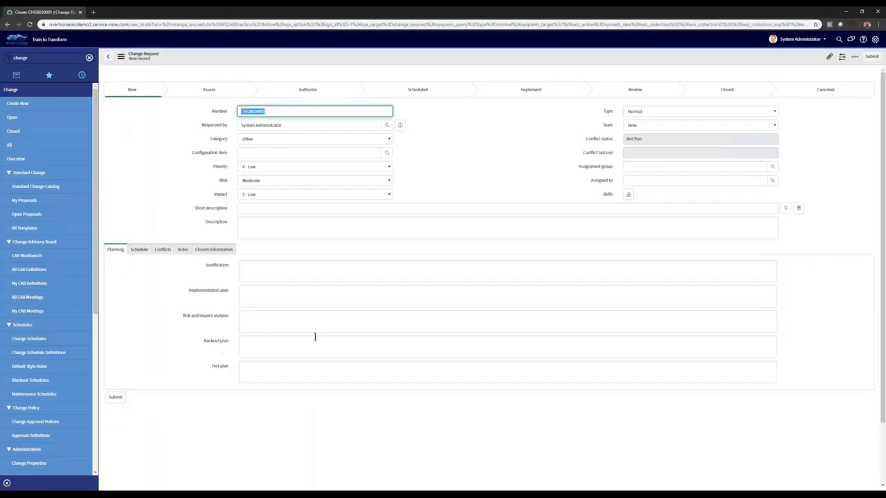
Set the change request's configuration item to the Windows server Ps loadbal01
click(289, 152)
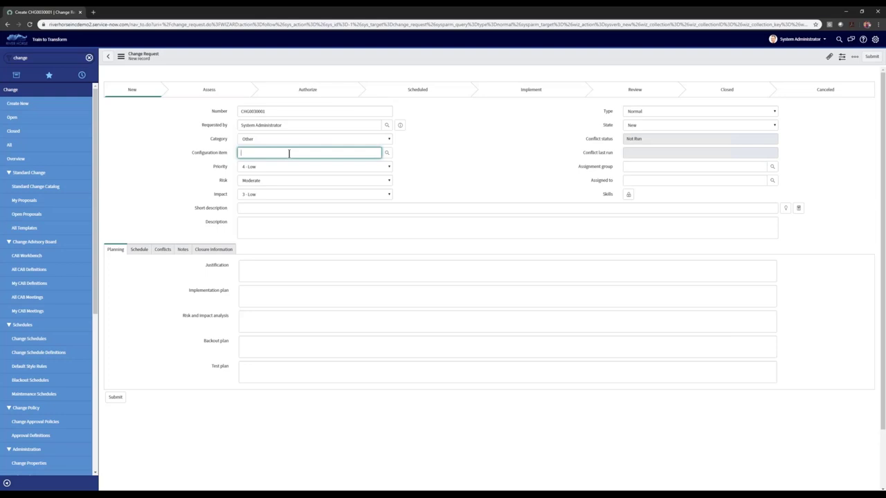
text(ps)
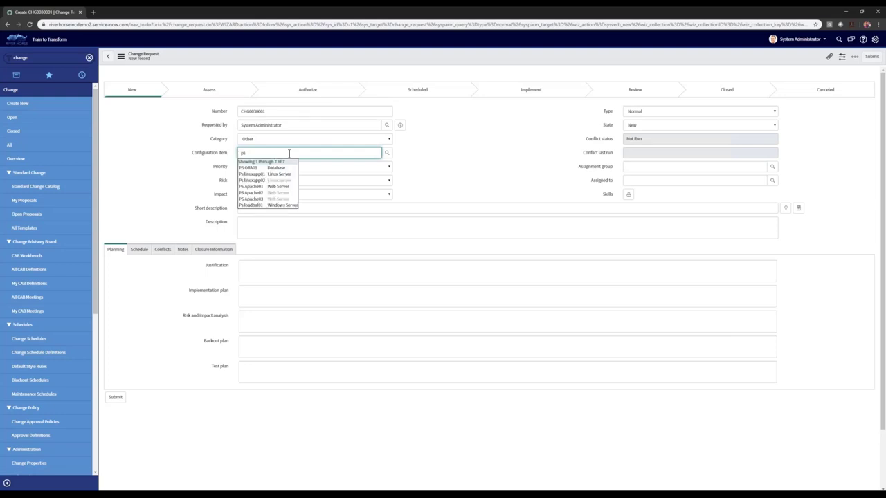
click(255, 205)
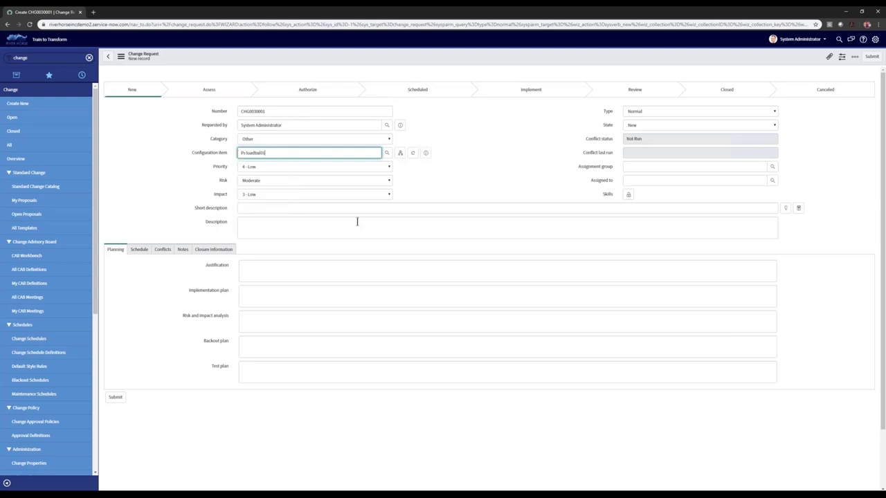
Schedule the change with planned start date 2020-03-23 and planned end date 2020-03-27, and save the record
click(139, 249)
click(388, 280)
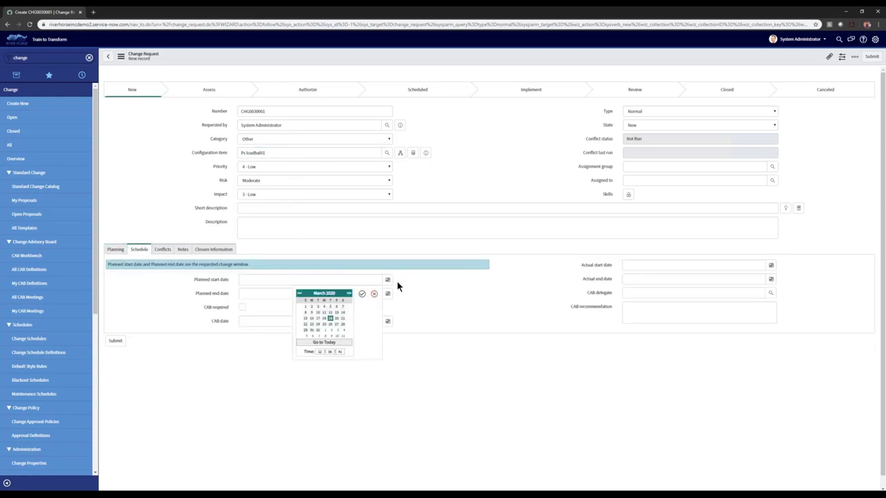
click(313, 325)
click(361, 293)
click(388, 293)
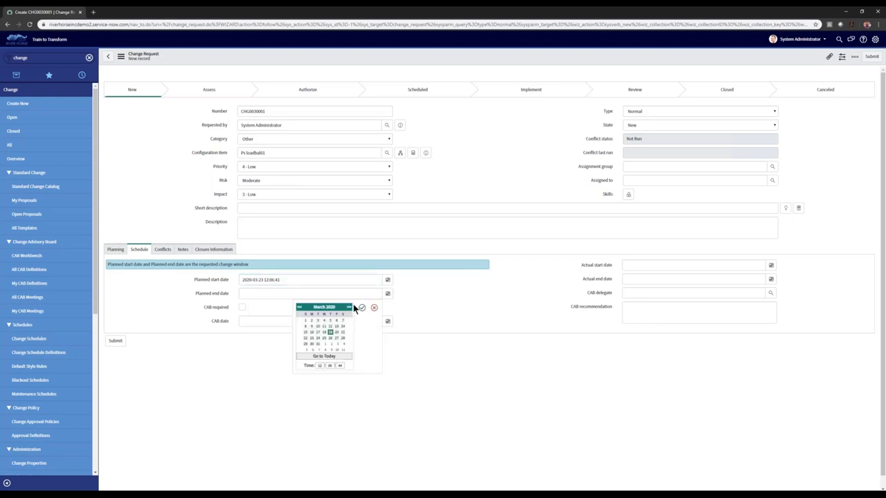
click(336, 338)
click(361, 308)
right_click(444, 63)
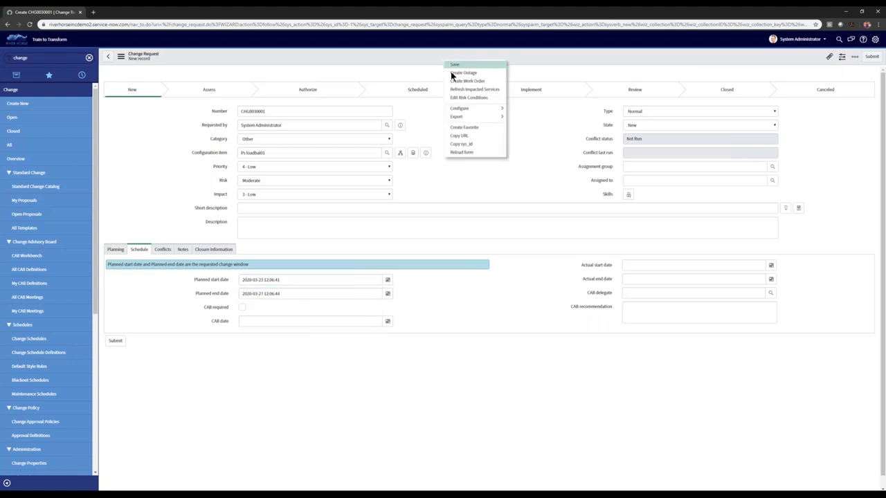
click(456, 72)
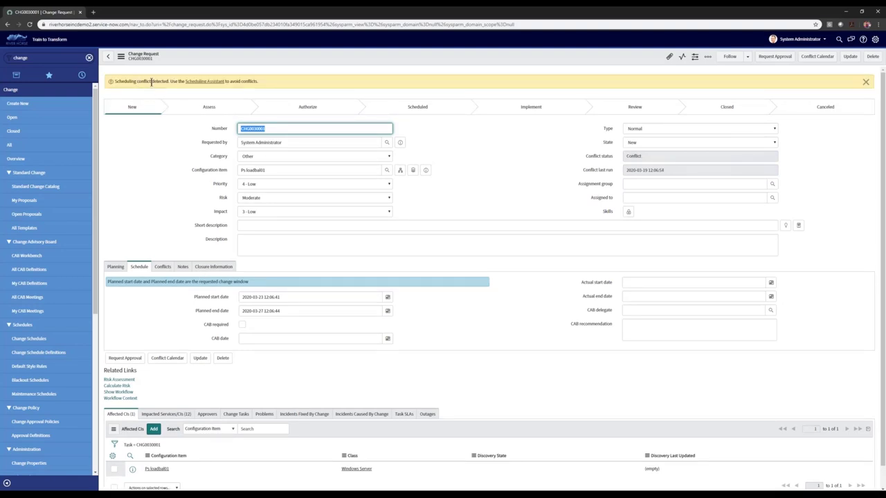
Review the change's scheduling conflicts and planned dates, and check availability with the Scheduling Assistant without extending the search period
click(162, 266)
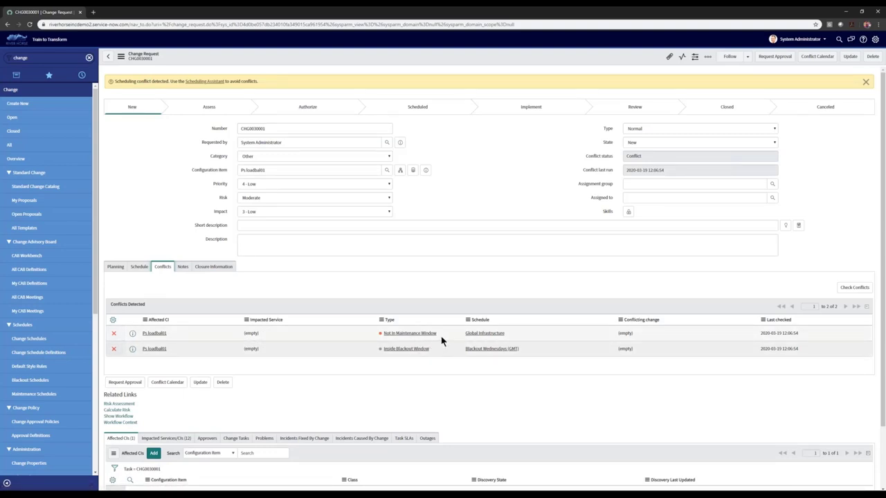
click(139, 268)
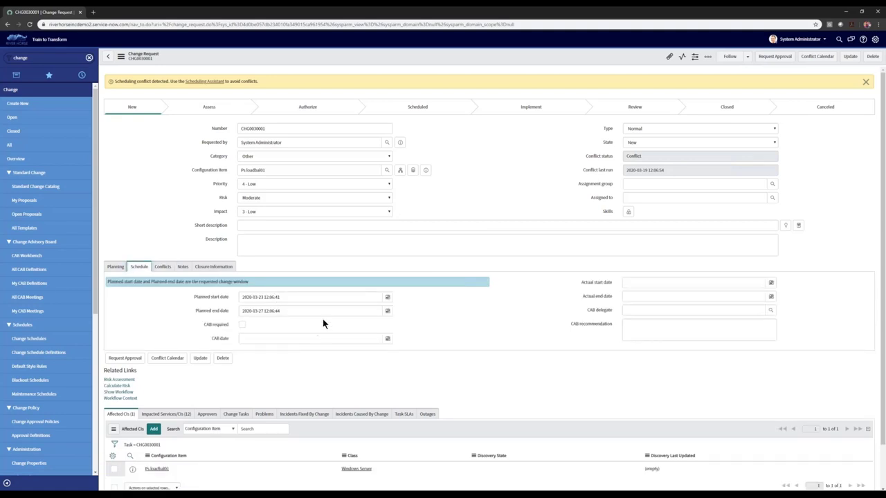
click(205, 81)
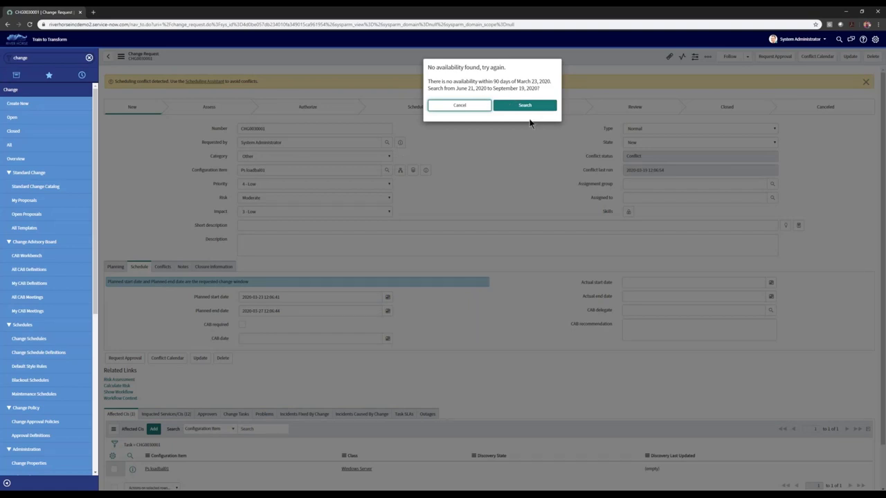
click(460, 107)
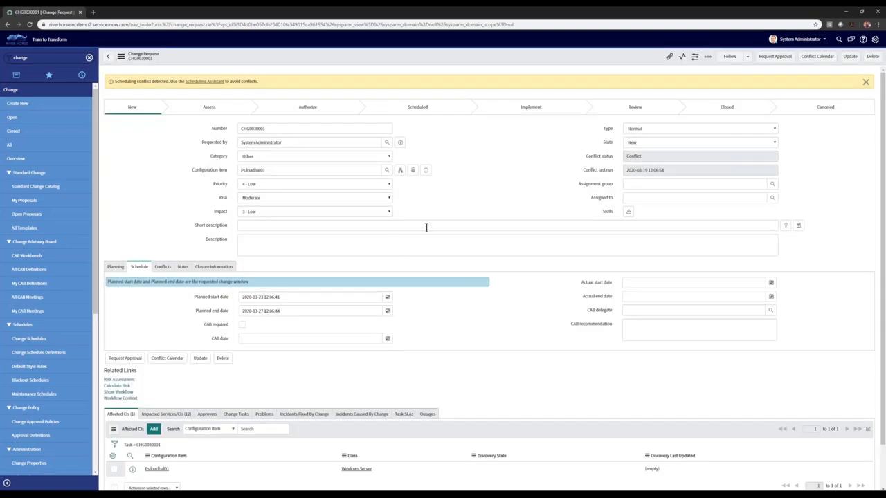
Submit the change's risk assessment with the answers Critical, Somewhat complex, Somewhat complex to back out, redundancy plan Yes, and Moderate verification difficulty
click(127, 380)
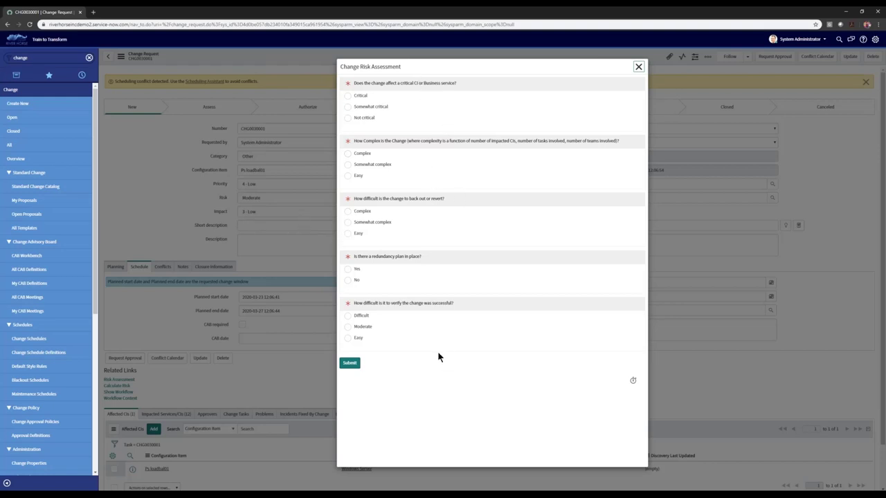
click(357, 97)
click(367, 165)
click(364, 222)
click(356, 269)
click(362, 327)
click(352, 367)
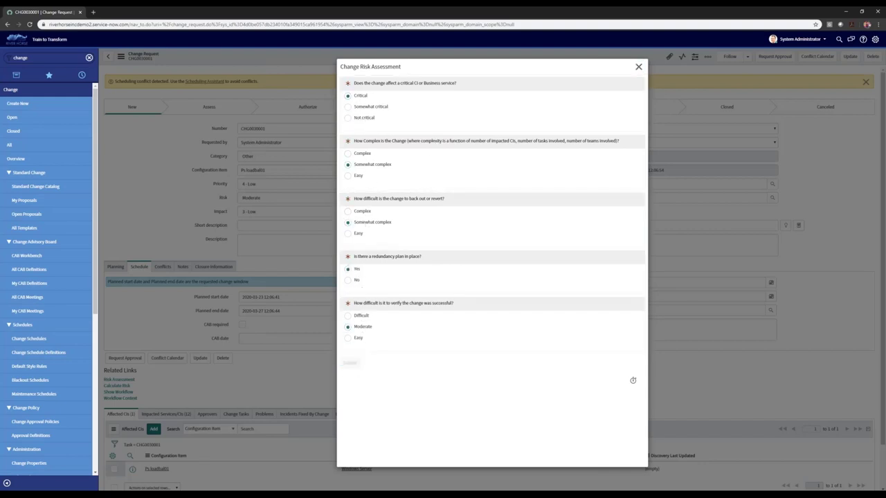